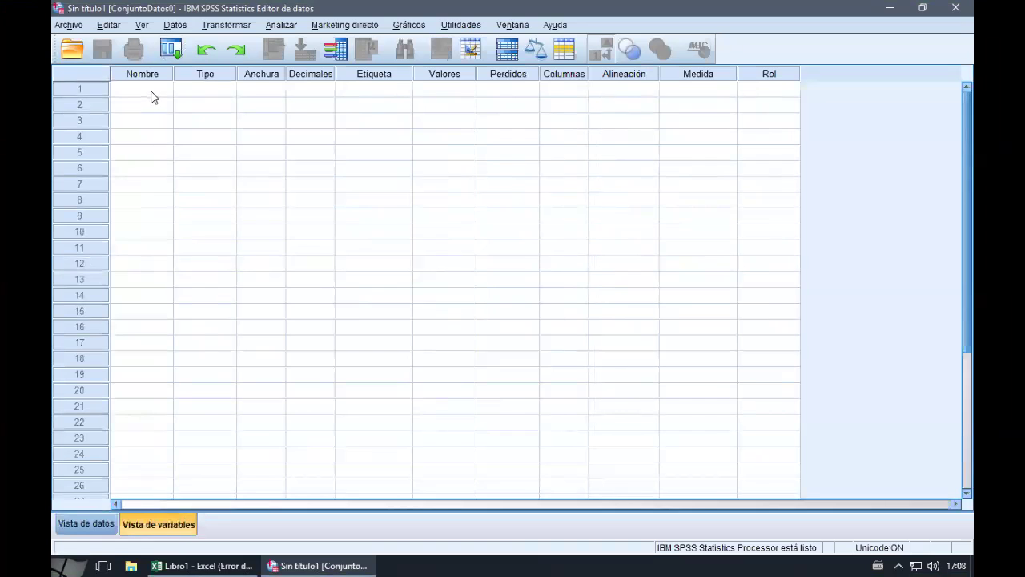
Define the first variable in the variable view with the name Edad.
{"action": "left_click", "coordinate": [153, 93]}
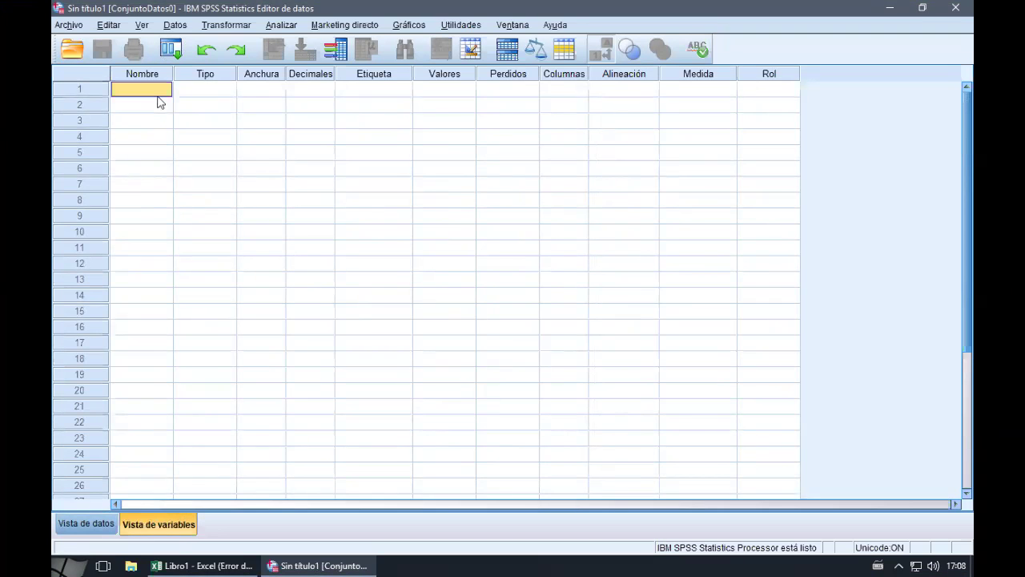
{"action": "type", "text": "Edad"}
{"action": "key", "text": "Tab"}
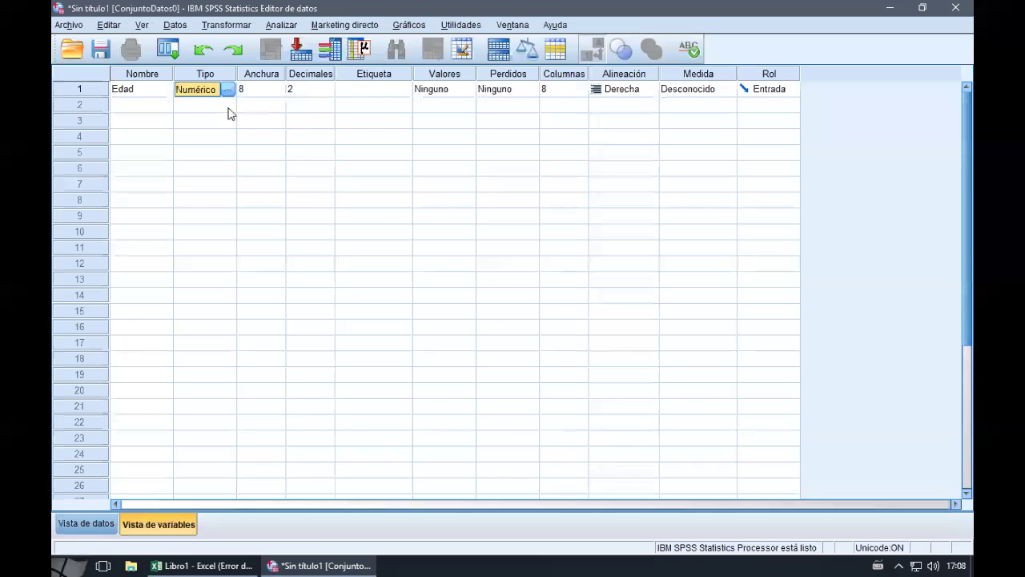
Check the ages in A2:A11 of the Excel workbook, then return to SPSS and set Edad's decimals to 0.
{"action": "left_click", "coordinate": [318, 92]}
{"action": "left_click", "coordinate": [326, 94]}
{"action": "left_click", "coordinate": [206, 565]}
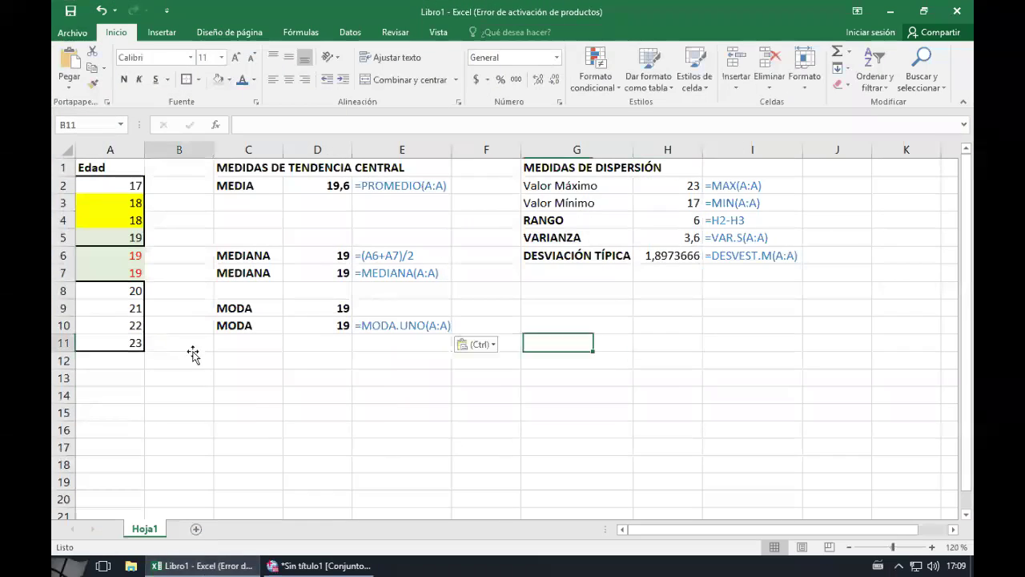
{"action": "left_click", "coordinate": [190, 345]}
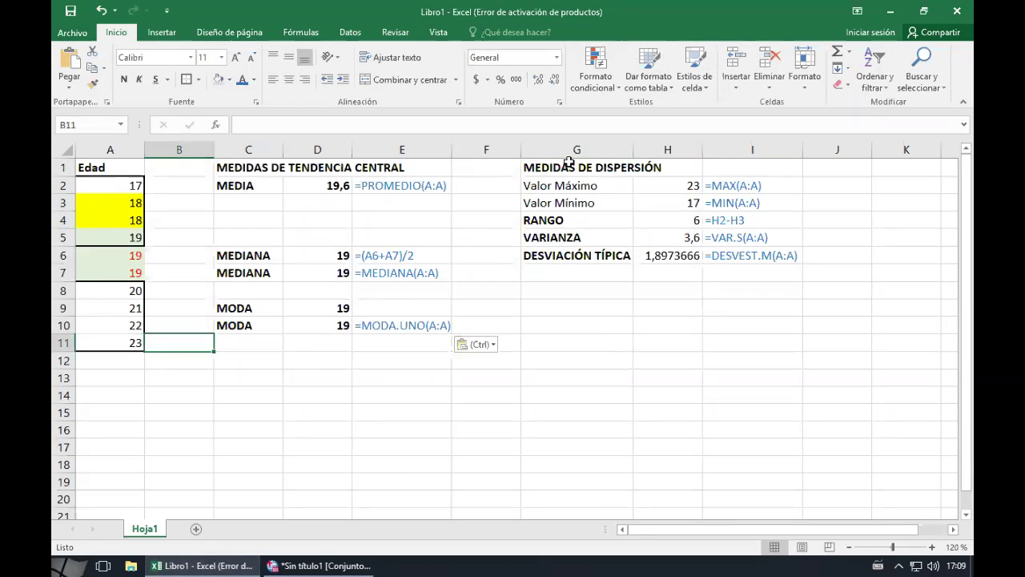
{"action": "left_click", "coordinate": [120, 186]}
{"action": "left_click_drag", "start_coordinate": [121, 200], "coordinate": [108, 342]}
{"action": "key", "text": "ctrl+c"}
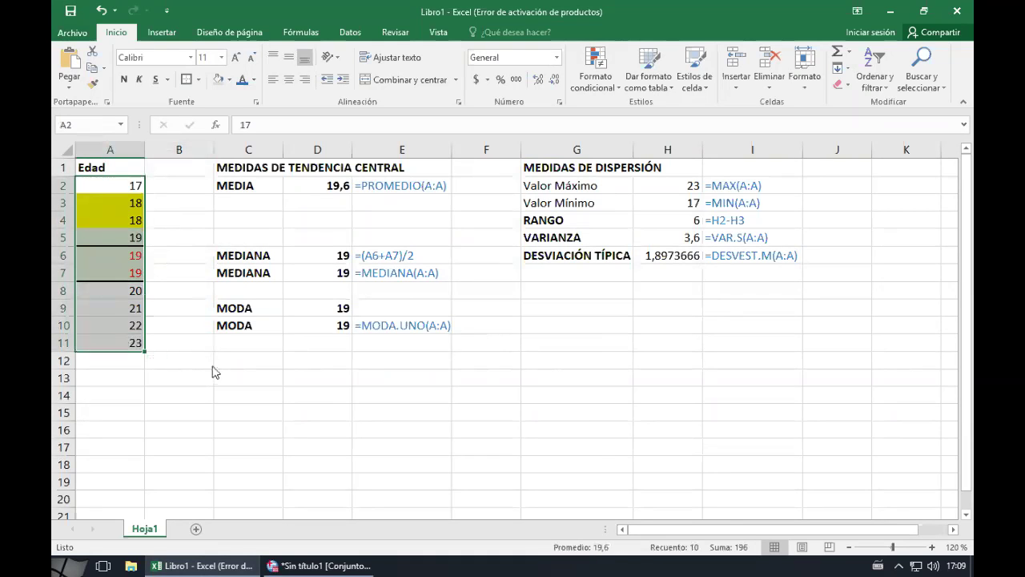
{"action": "key", "text": "alt+Tab"}
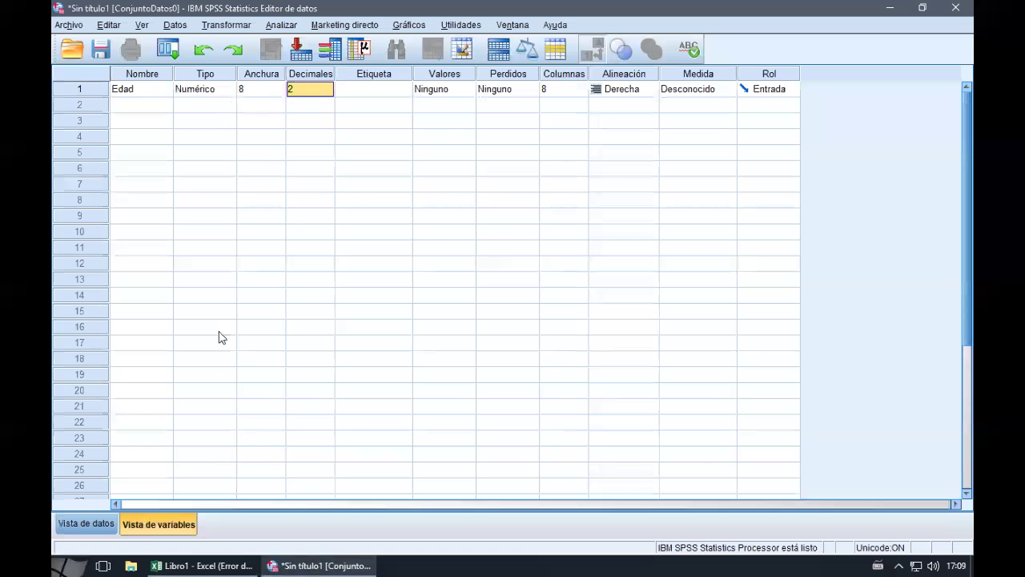
{"action": "left_click", "coordinate": [330, 93]}
{"action": "left_click", "coordinate": [329, 93]}
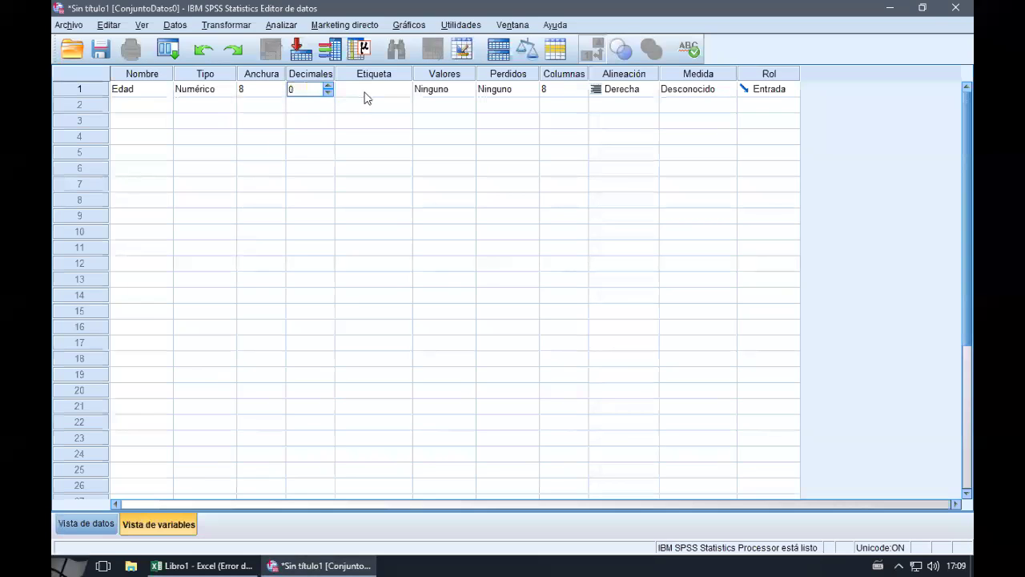
Label the Edad variable "Edad del estudiante" and widen the Etiqueta column to fit the text.
{"action": "left_click", "coordinate": [364, 93]}
{"action": "type", "text": "Edad de"}
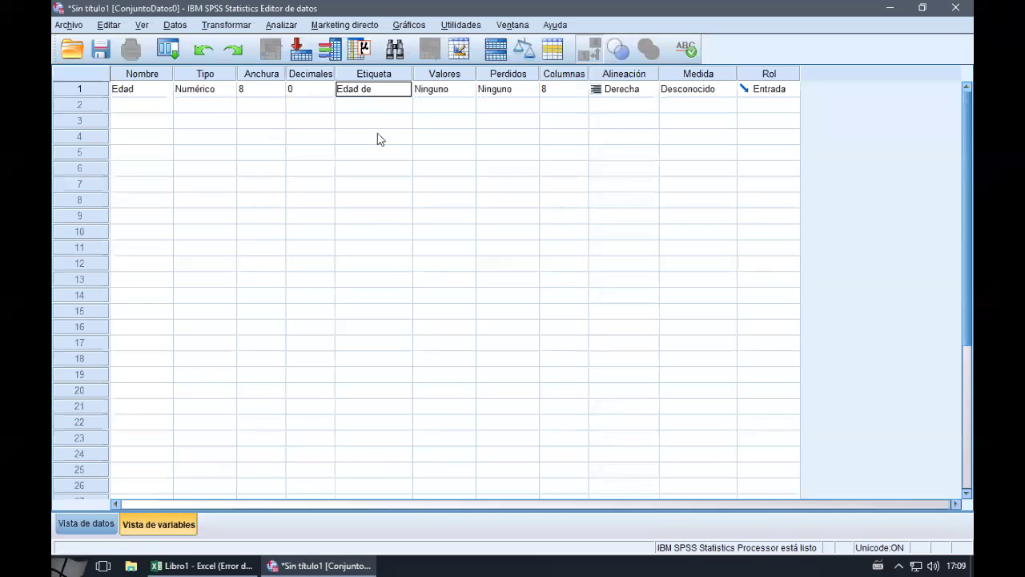
{"action": "type", "text": "l estudiante"}
{"action": "key", "text": "Return"}
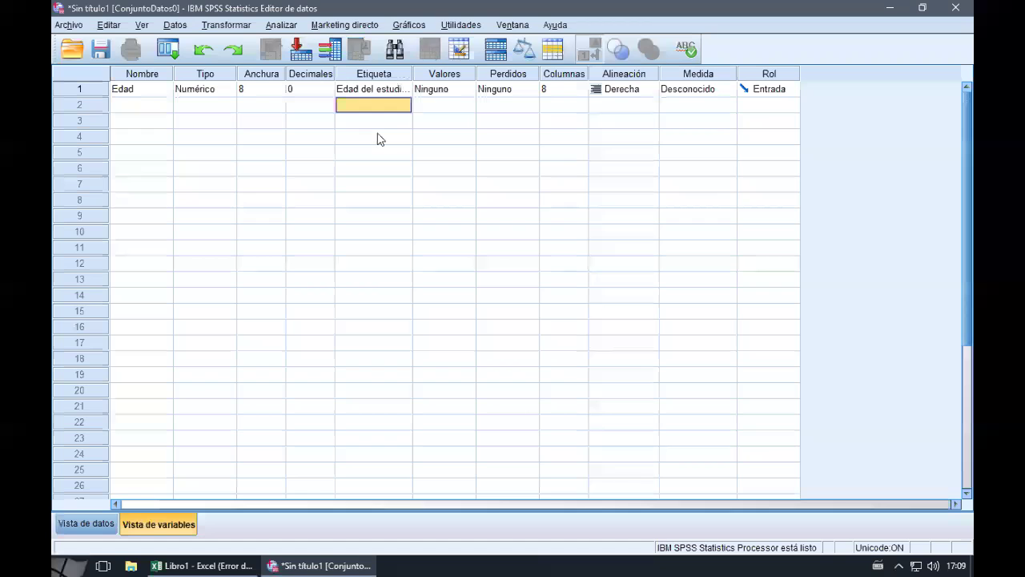
{"action": "mouse_move", "coordinate": [414, 73]}
{"action": "left_mouse_down"}
{"action": "mouse_move", "coordinate": [438, 74]}
{"action": "mouse_move", "coordinate": [426, 77]}
{"action": "left_mouse_up"}
{"action": "left_click", "coordinate": [390, 90]}
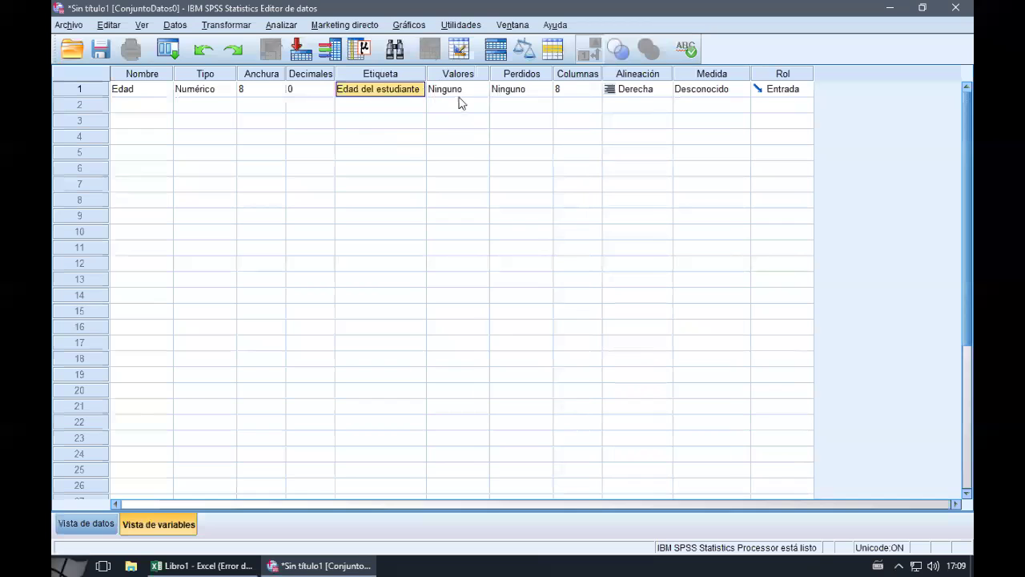
Inspect the value label settings of the Edad variable without defining any labels.
{"action": "left_click", "coordinate": [462, 94]}
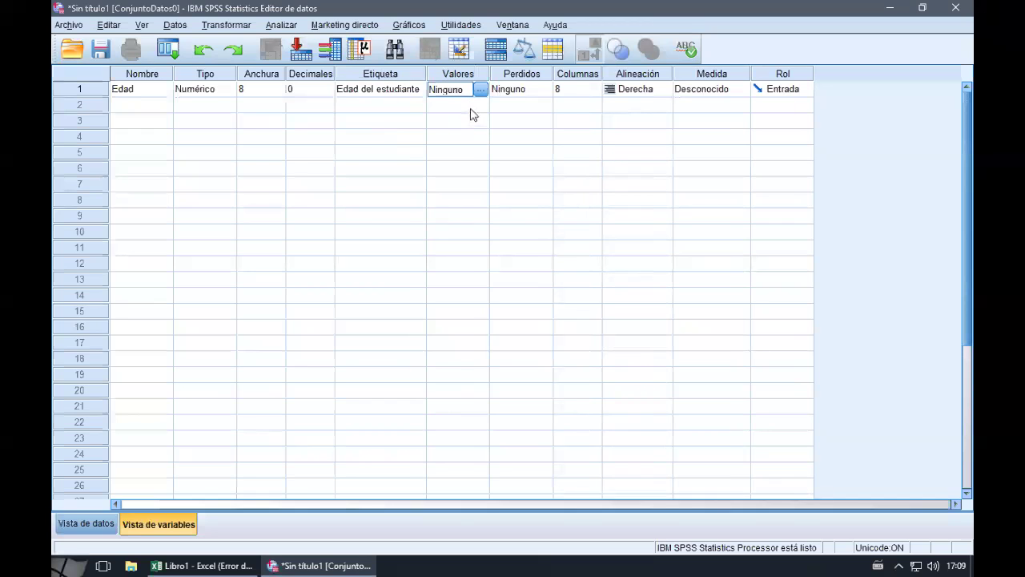
{"action": "left_click", "coordinate": [480, 90]}
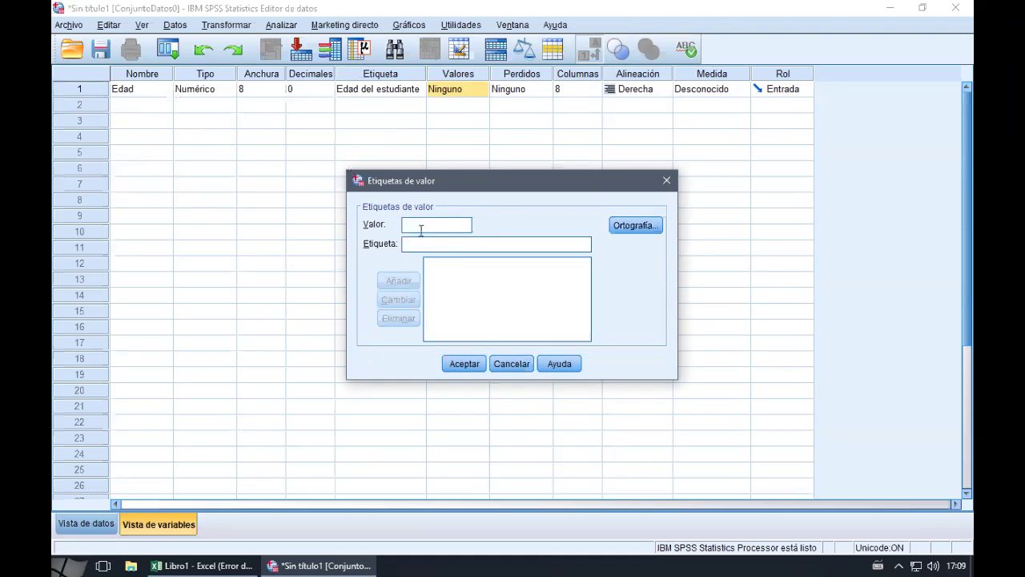
{"action": "left_click", "coordinate": [512, 365]}
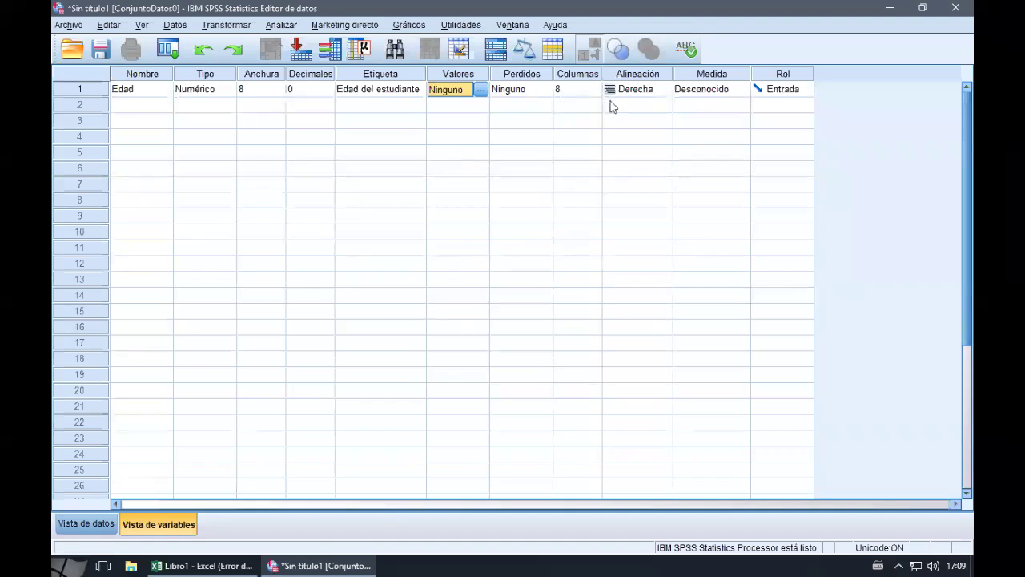
Set the measurement level of the Edad variable to Escala.
{"action": "key", "text": "Tab"}
{"action": "key", "text": "Tab"}
{"action": "key", "text": "Tab"}
{"action": "key", "text": "Tab"}
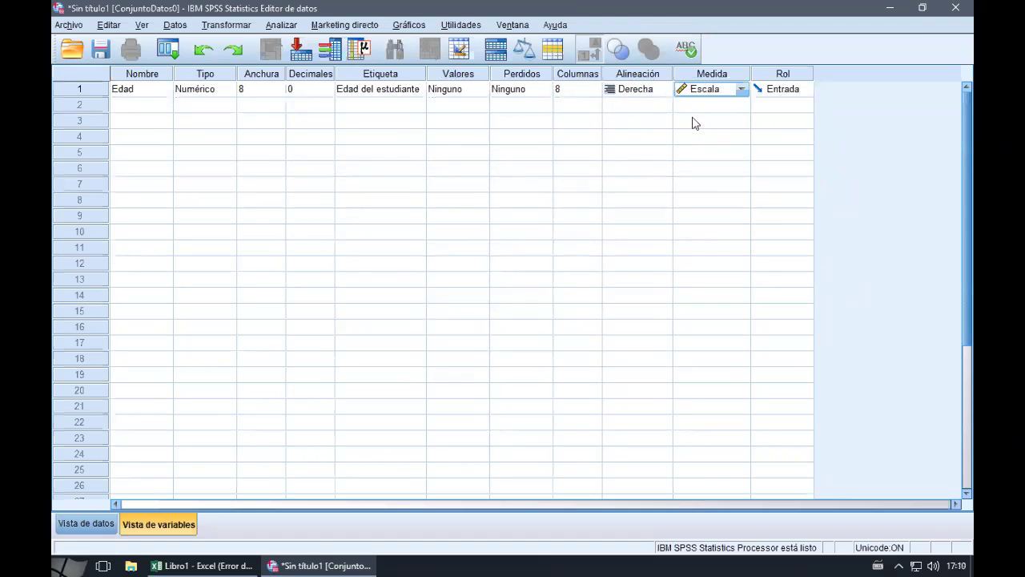
{"action": "key", "text": "Tab"}
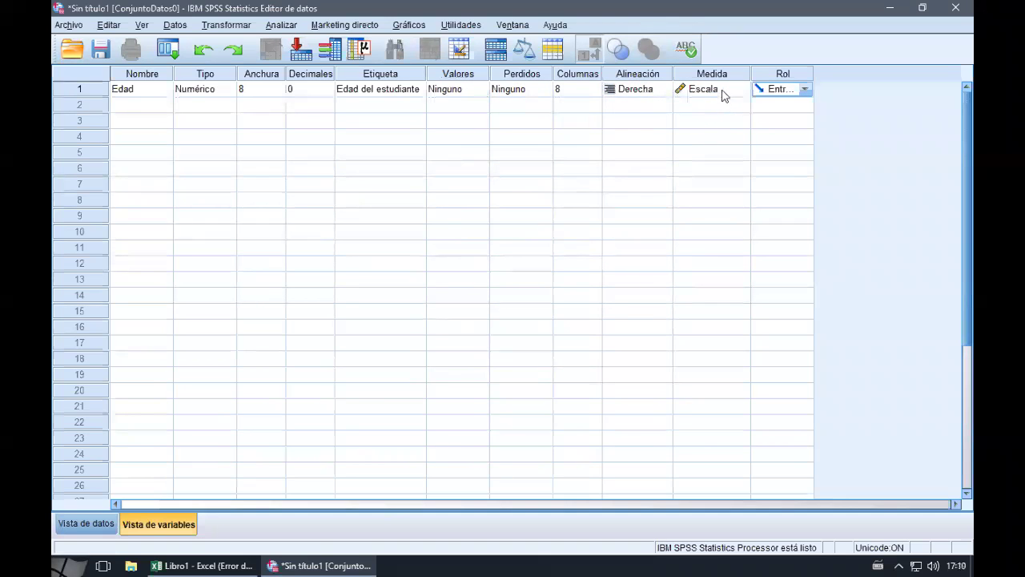
{"action": "left_click", "coordinate": [737, 90]}
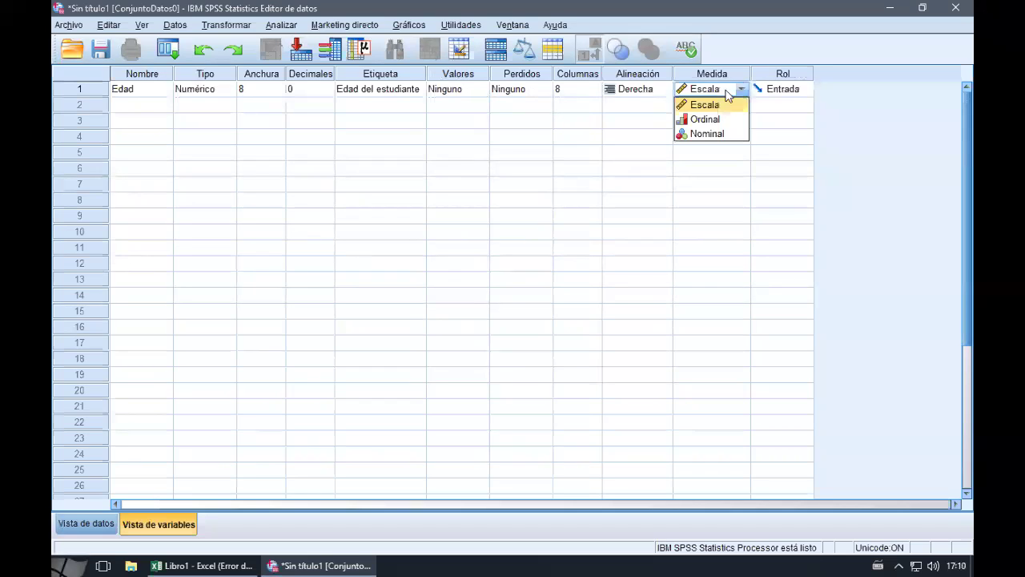
{"action": "left_click", "coordinate": [708, 107]}
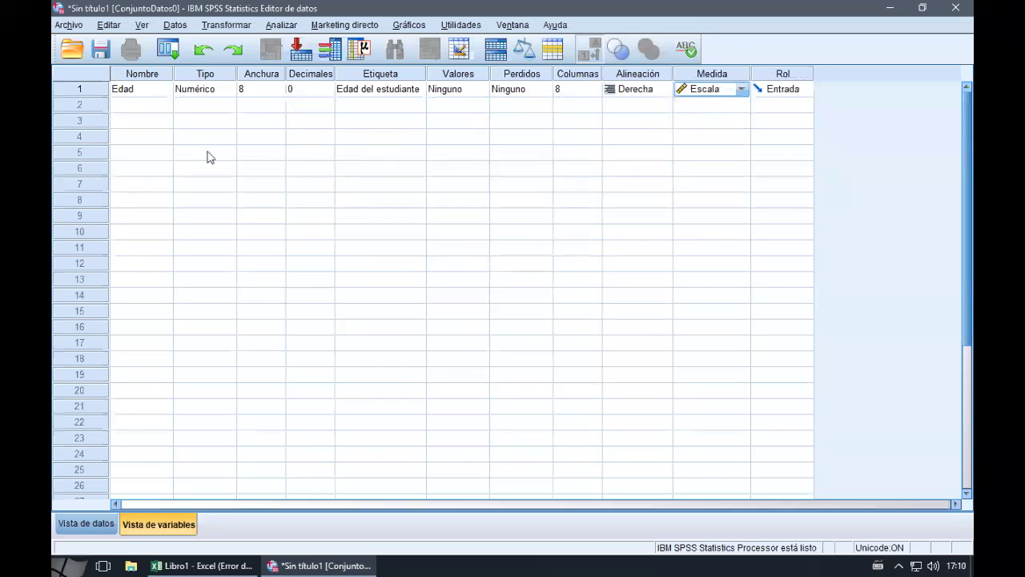
{"action": "left_click", "coordinate": [145, 107]}
{"action": "left_click", "coordinate": [146, 90]}
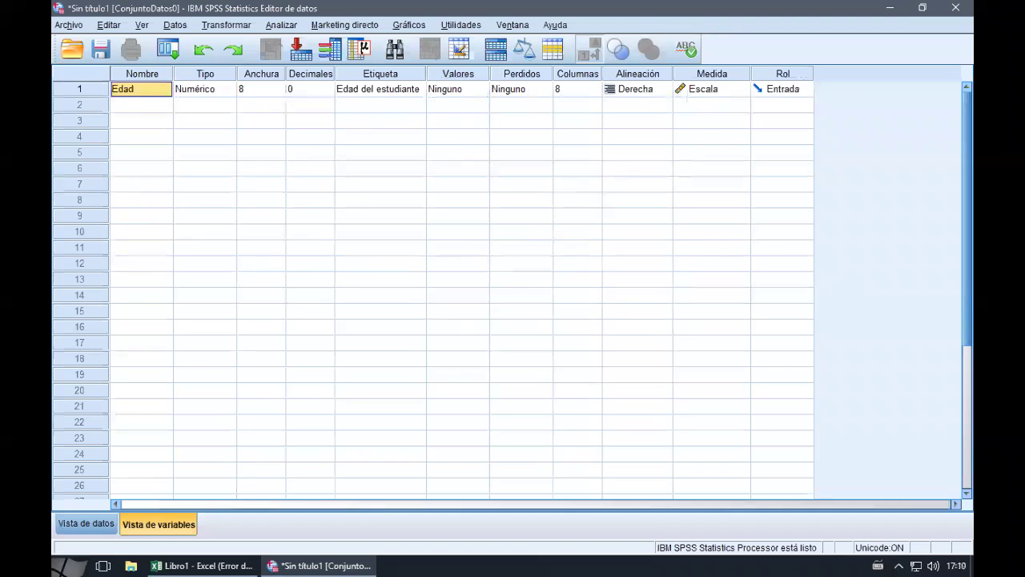
Copy the ages in A2:A11 of the Excel workbook into the Edad column of the SPSS data view, starting at case 1.
{"action": "left_click", "coordinate": [96, 522]}
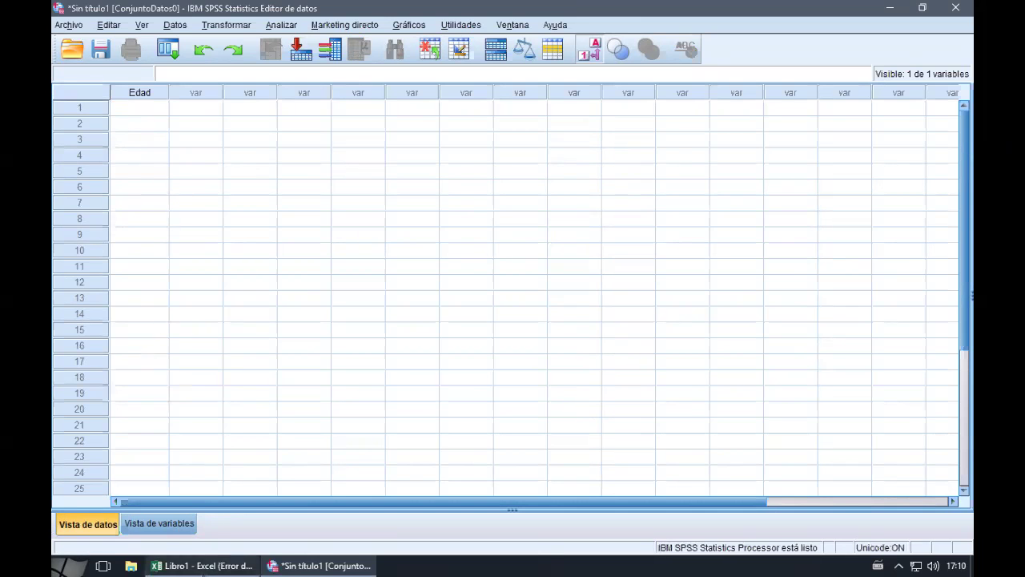
{"action": "left_click", "coordinate": [172, 566]}
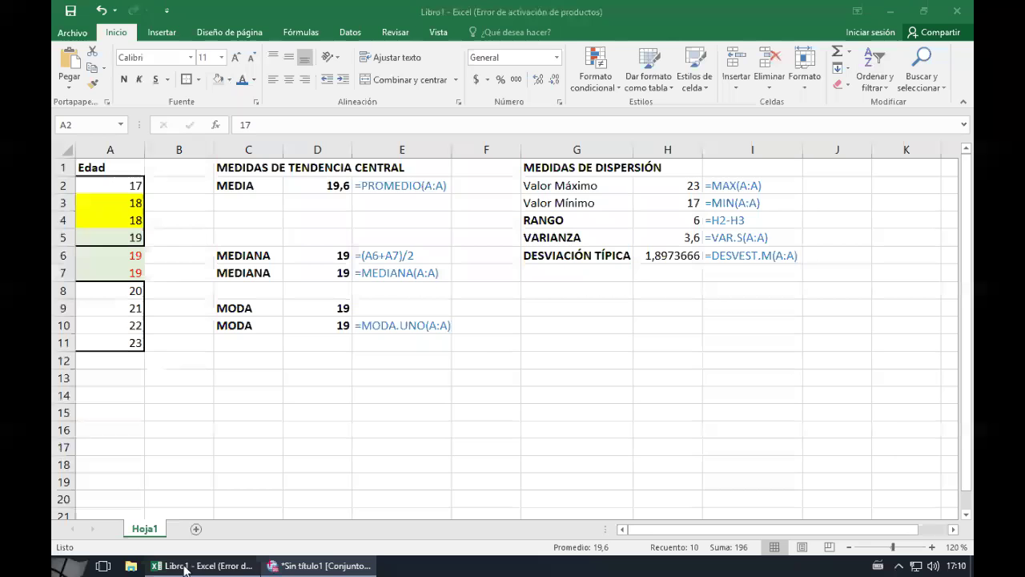
{"action": "left_click", "coordinate": [188, 215]}
{"action": "left_click_drag", "start_coordinate": [133, 184], "coordinate": [126, 344]}
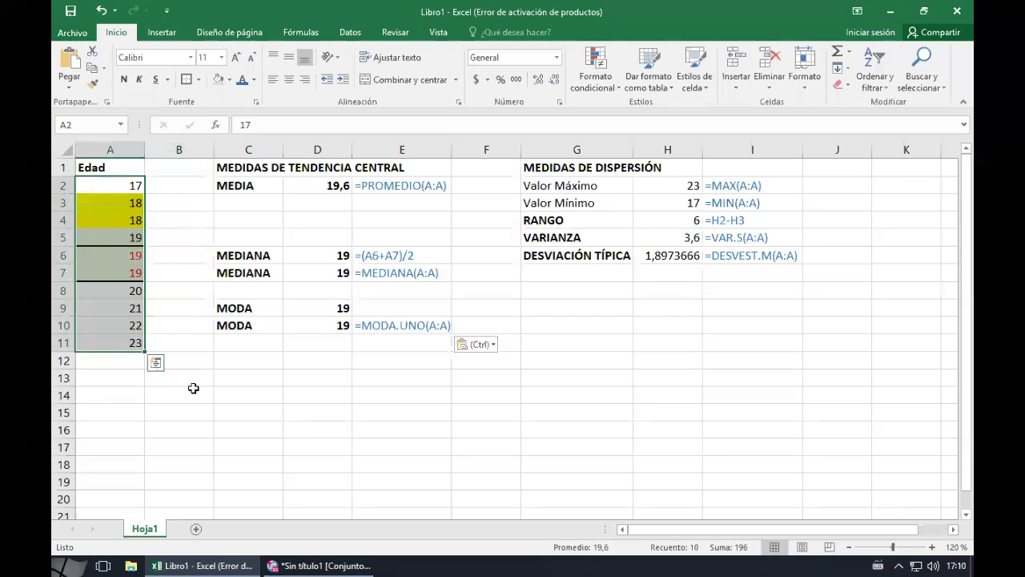
{"action": "key", "text": "ctrl+c"}
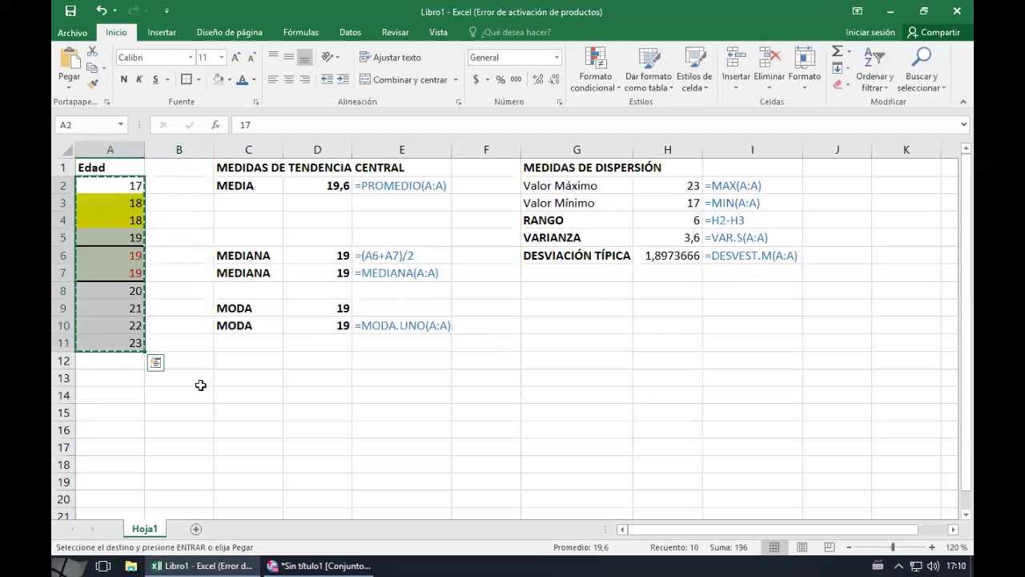
{"action": "key", "text": "alt+Tab"}
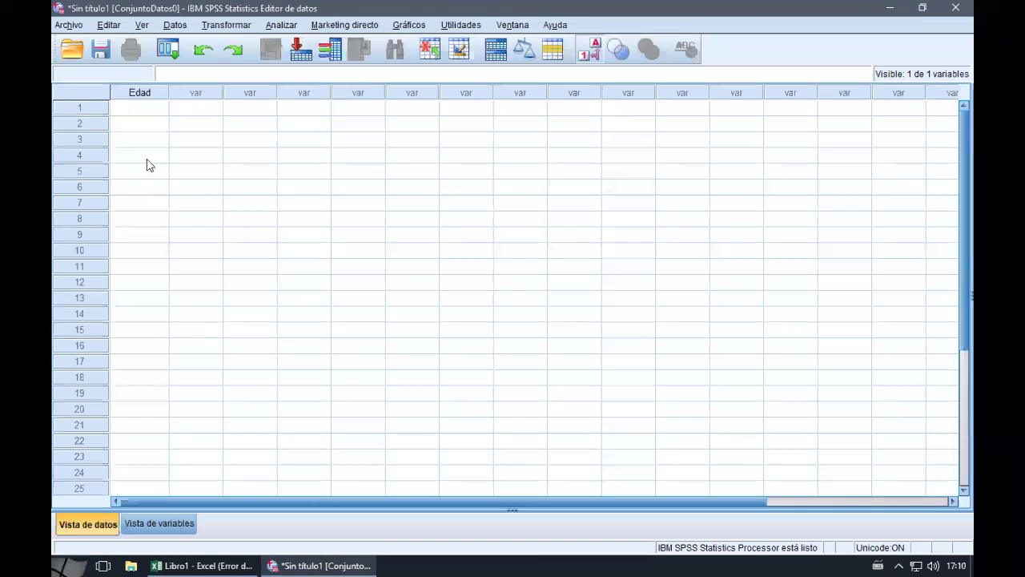
{"action": "left_click", "coordinate": [136, 110]}
{"action": "key", "text": "ctrl+v"}
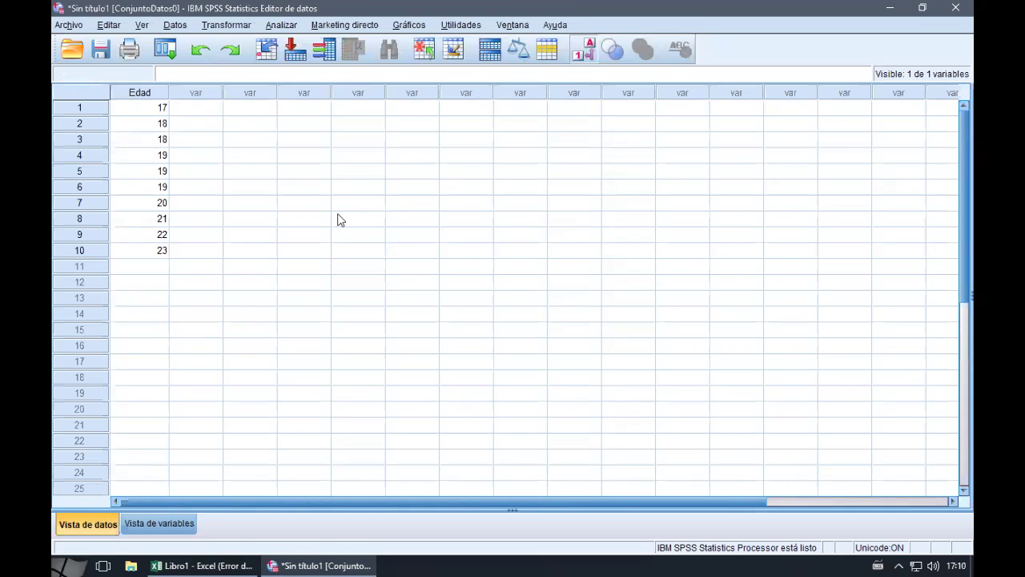
{"action": "left_click", "coordinate": [288, 141]}
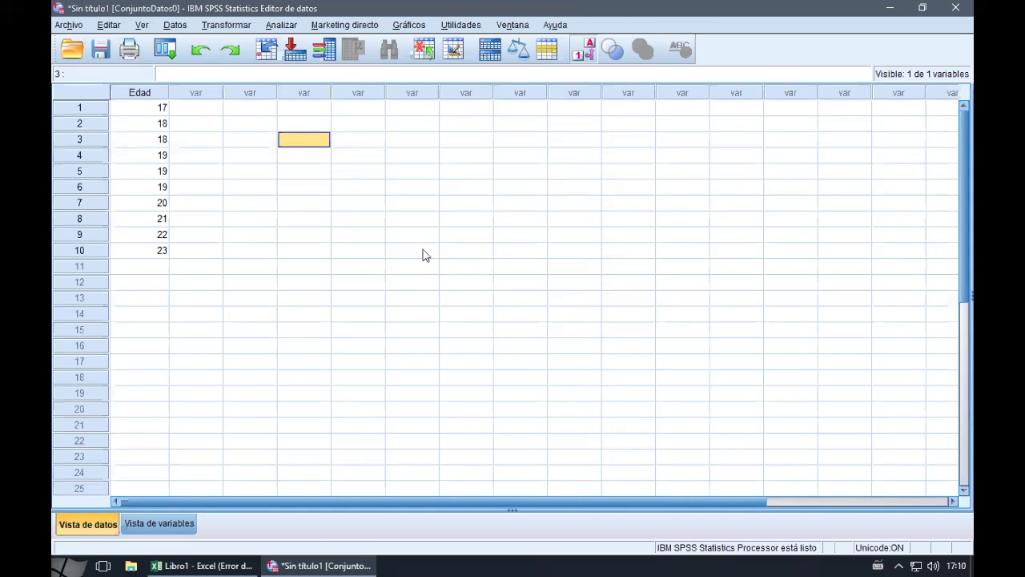
{"action": "left_click", "coordinate": [266, 205]}
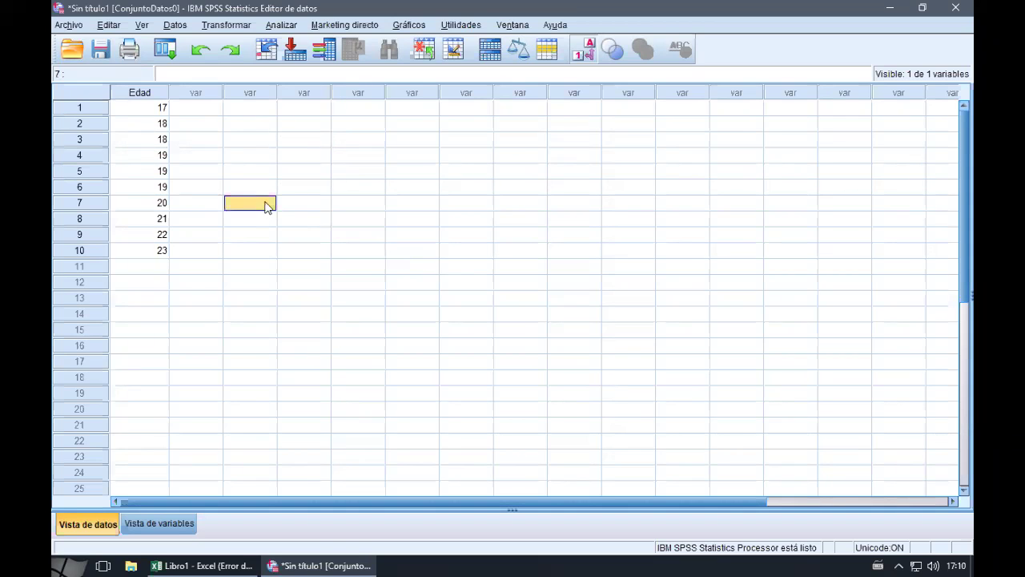
{"action": "left_click", "coordinate": [253, 124]}
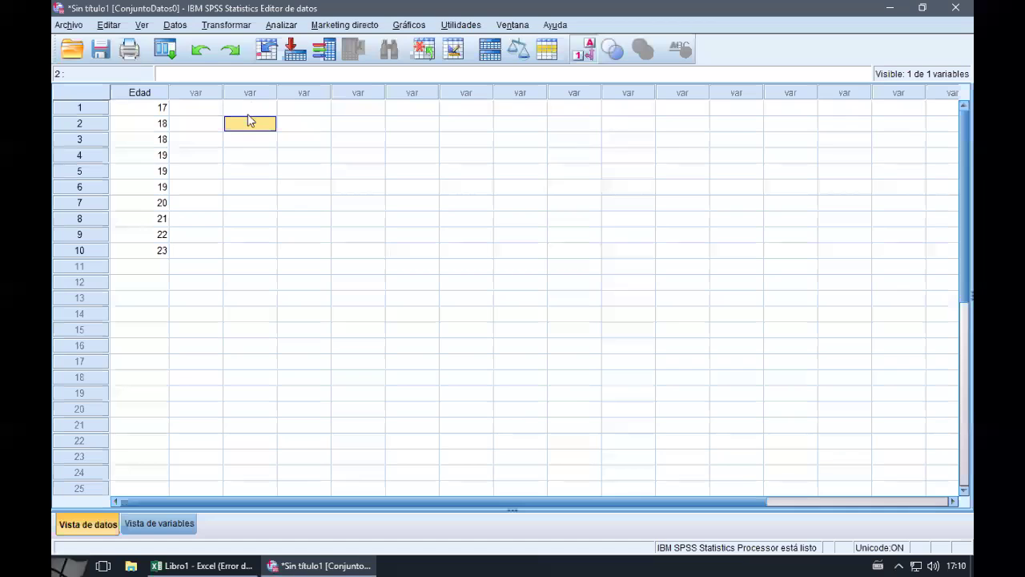
{"action": "left_click", "coordinate": [232, 148]}
{"action": "left_click", "coordinate": [245, 187]}
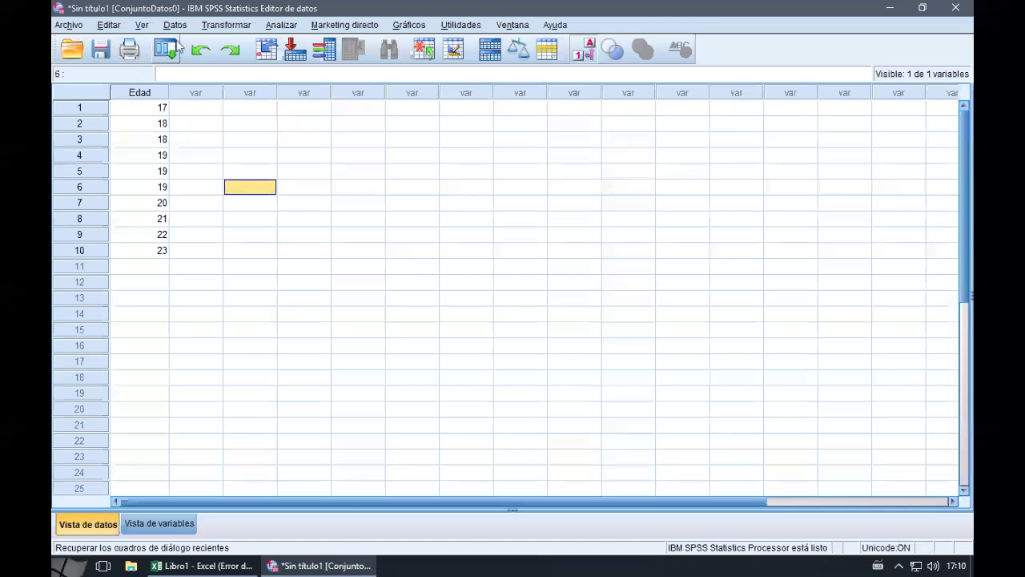
Start a Descriptivos analysis and add Edad del estudiante as its variable.
{"action": "left_click", "coordinate": [289, 30]}
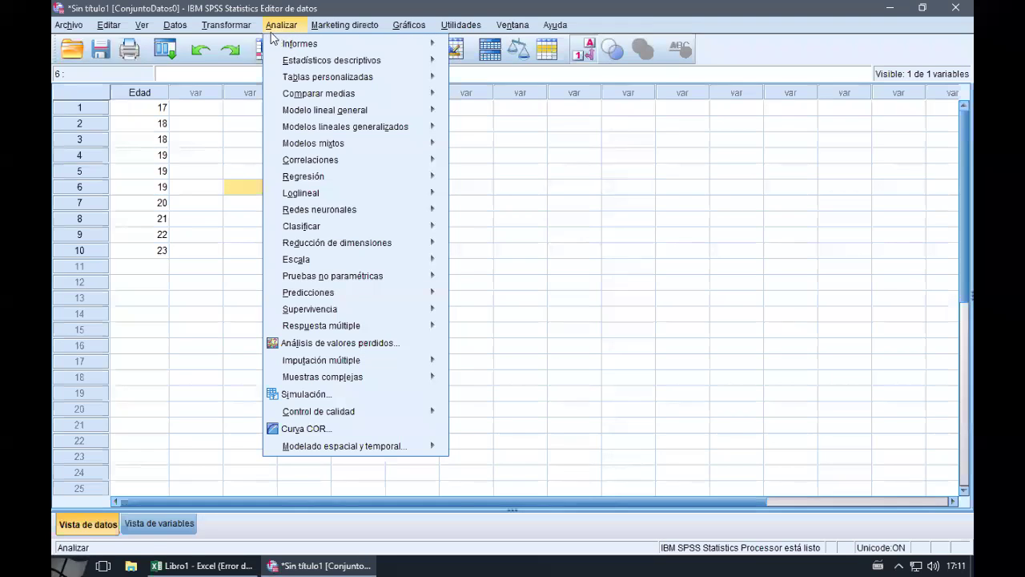
{"action": "mouse_move", "coordinate": [352, 63]}
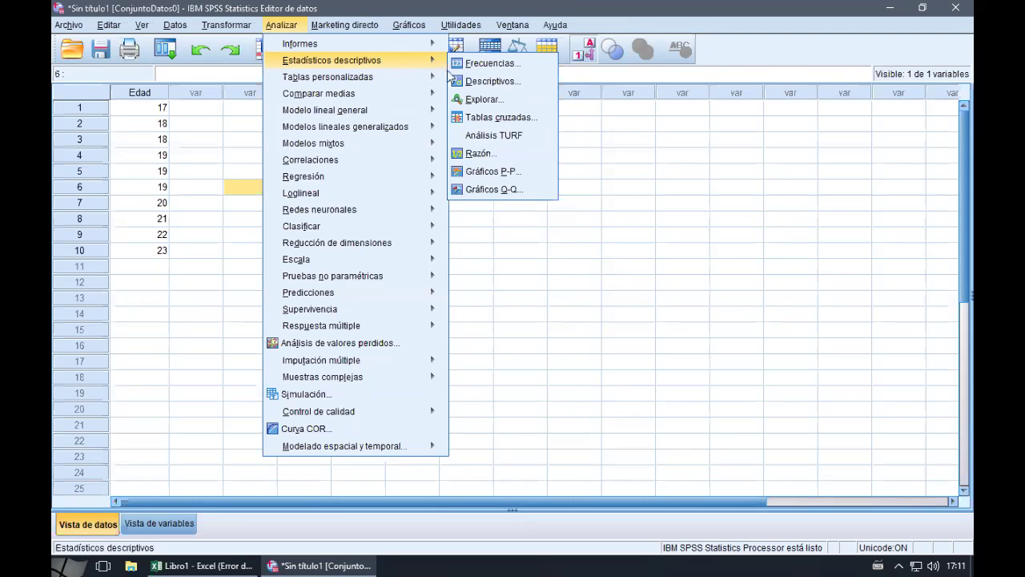
{"action": "left_click", "coordinate": [522, 81]}
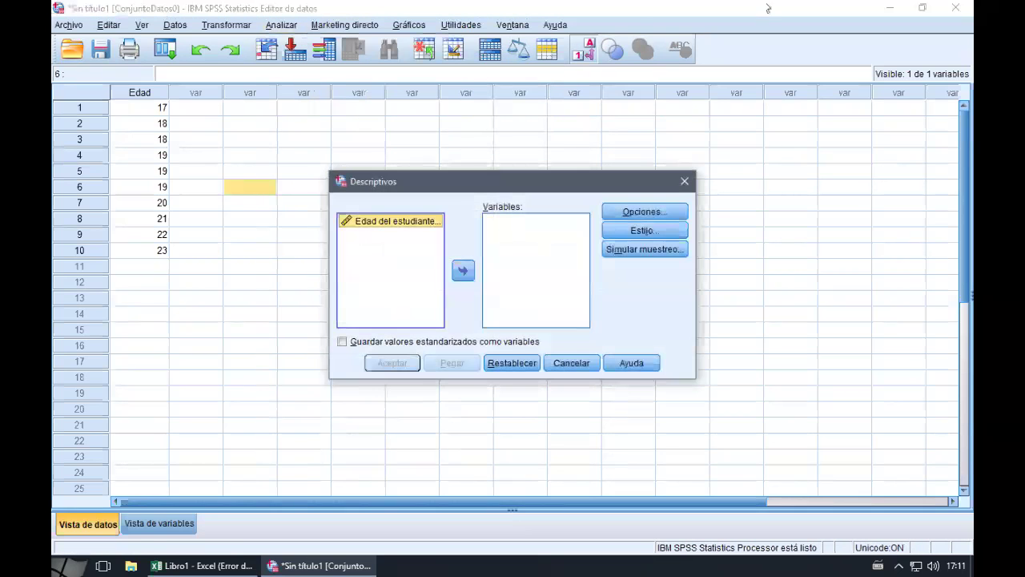
{"action": "left_click_drag", "start_coordinate": [420, 187], "coordinate": [316, 121]}
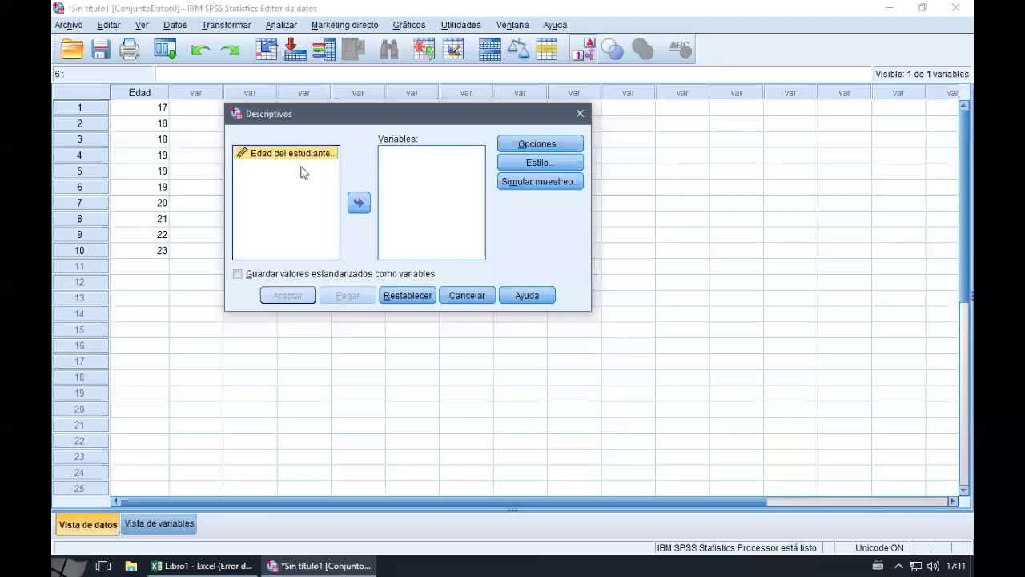
{"action": "left_click", "coordinate": [358, 203]}
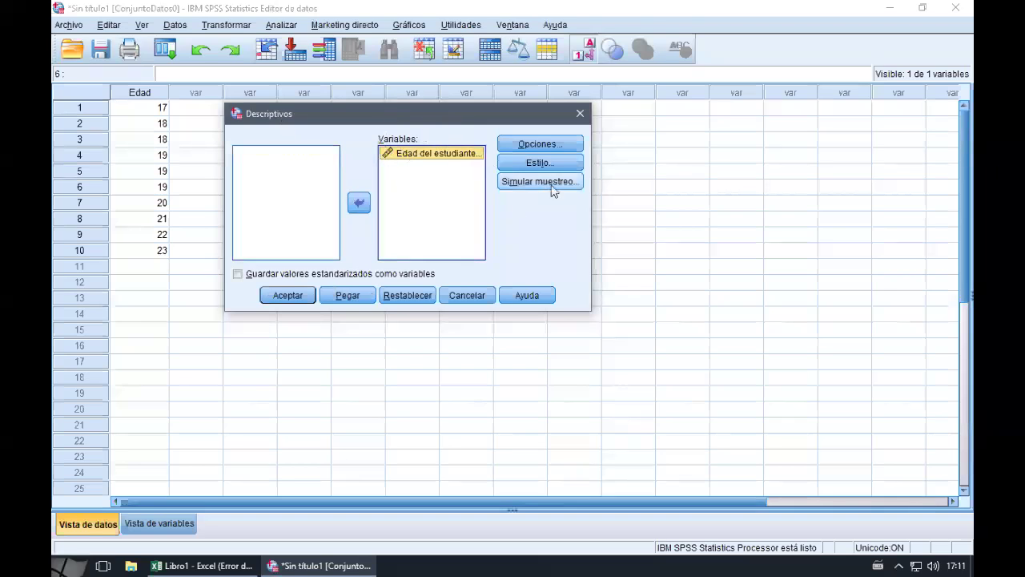
Add Varianza and Rango to the statistics of the Descriptivos analysis and run it.
{"action": "left_click", "coordinate": [572, 145]}
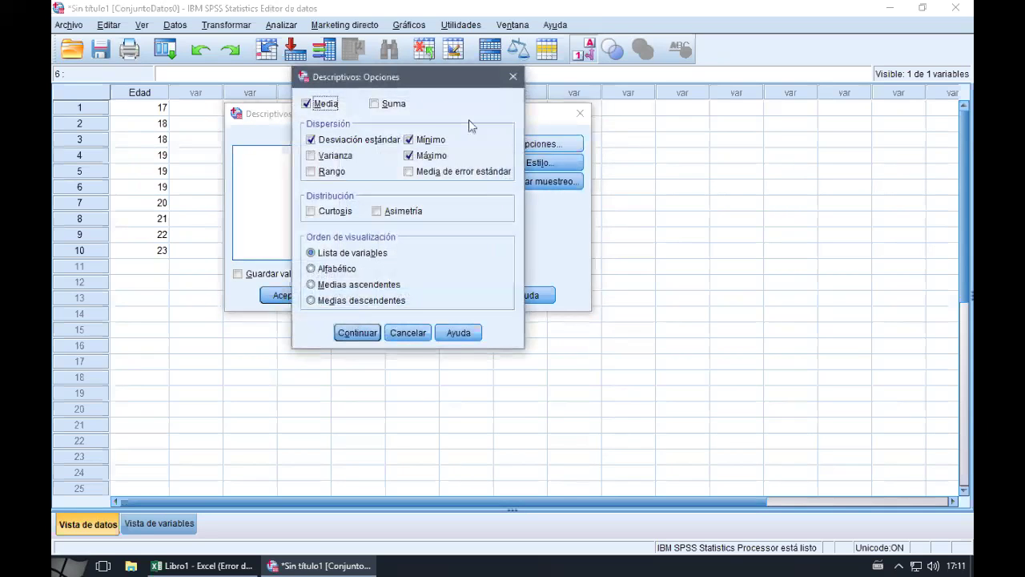
{"action": "left_click_drag", "start_coordinate": [407, 77], "coordinate": [707, 110]}
{"action": "left_click", "coordinate": [675, 141]}
{"action": "left_click", "coordinate": [675, 141]}
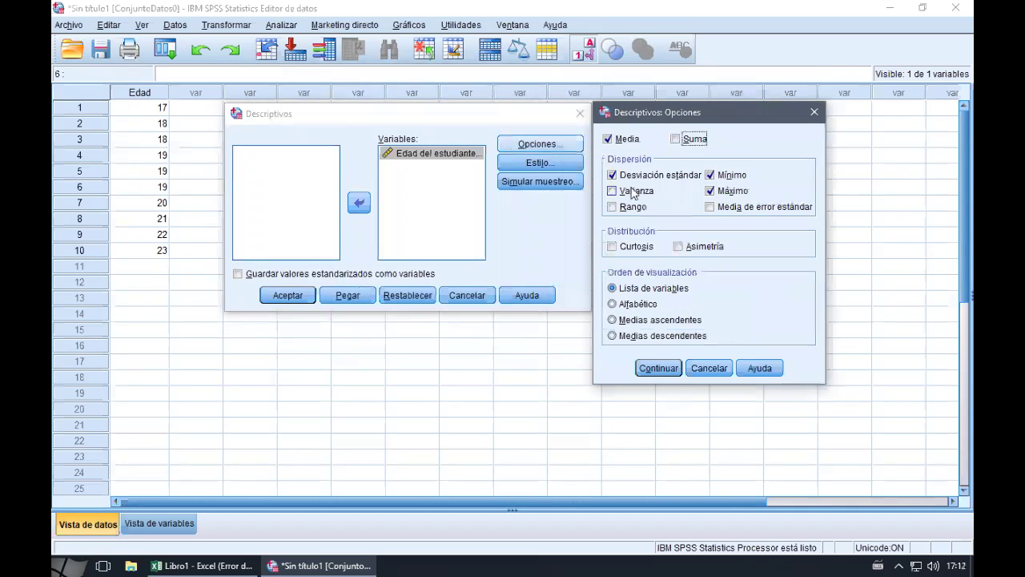
{"action": "left_click", "coordinate": [614, 208]}
{"action": "left_click", "coordinate": [615, 192]}
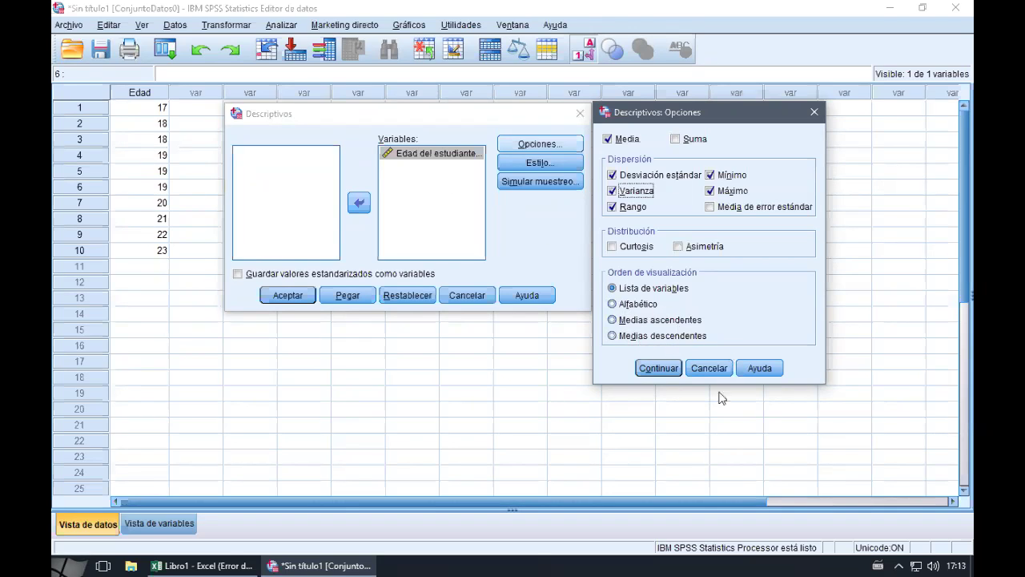
{"action": "left_click", "coordinate": [658, 368]}
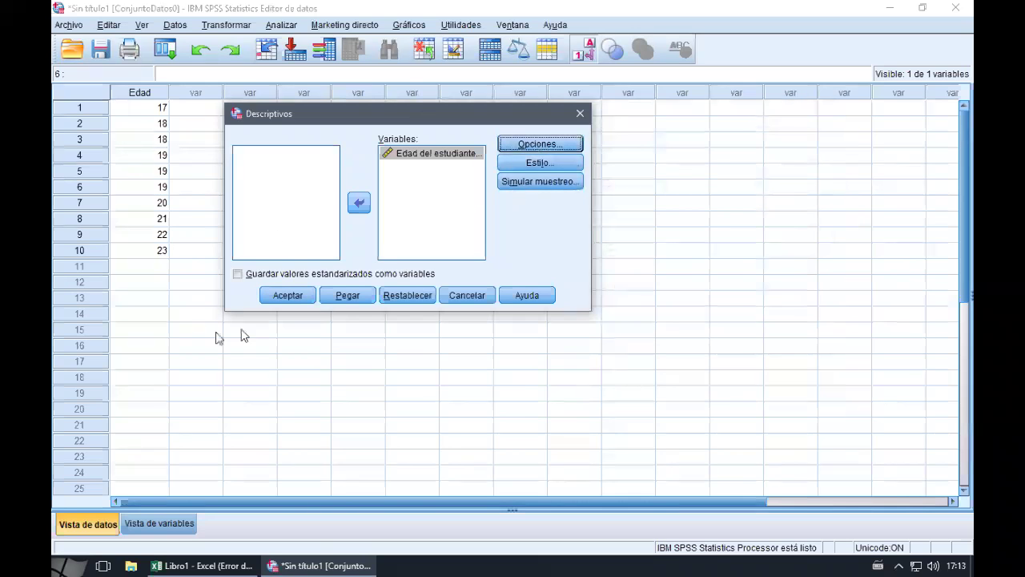
{"action": "left_click_drag", "start_coordinate": [410, 117], "coordinate": [536, 176]}
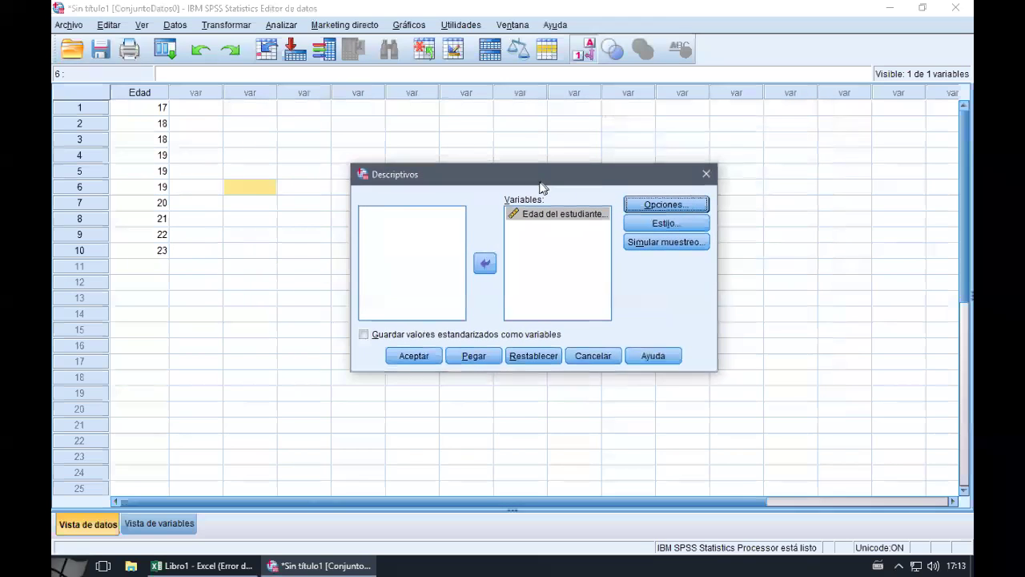
{"action": "left_click", "coordinate": [400, 360]}
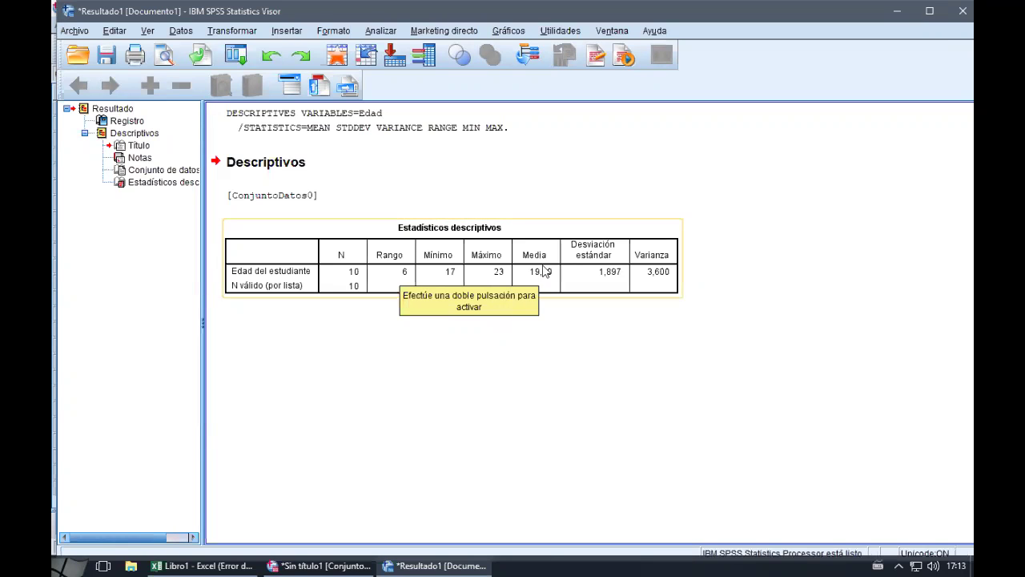
Compare the Media in the SPSS descriptives table with the MEDIA result in cell D2 of the Excel workbook.
{"action": "left_click", "coordinate": [547, 270]}
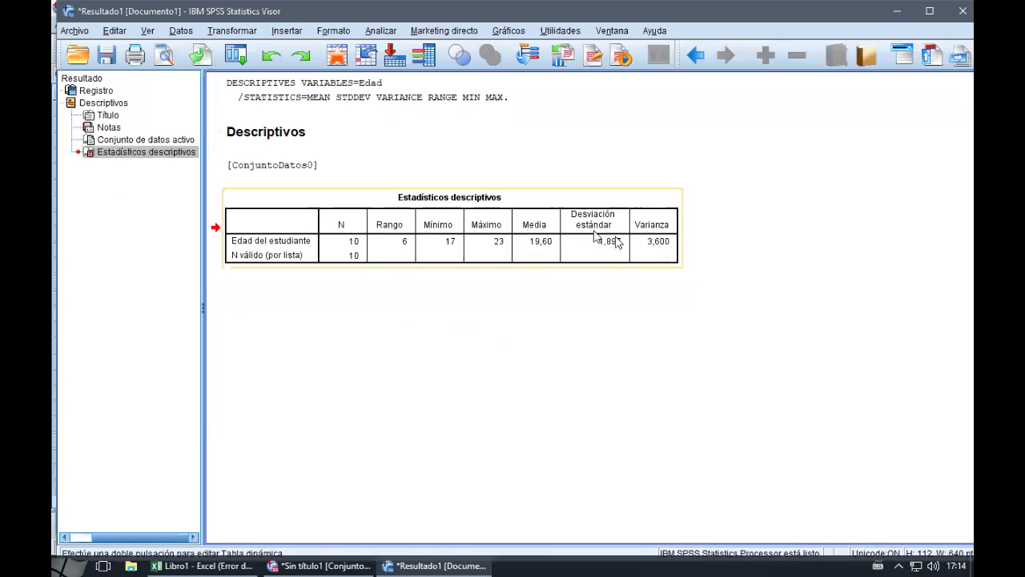
{"action": "left_click", "coordinate": [199, 566]}
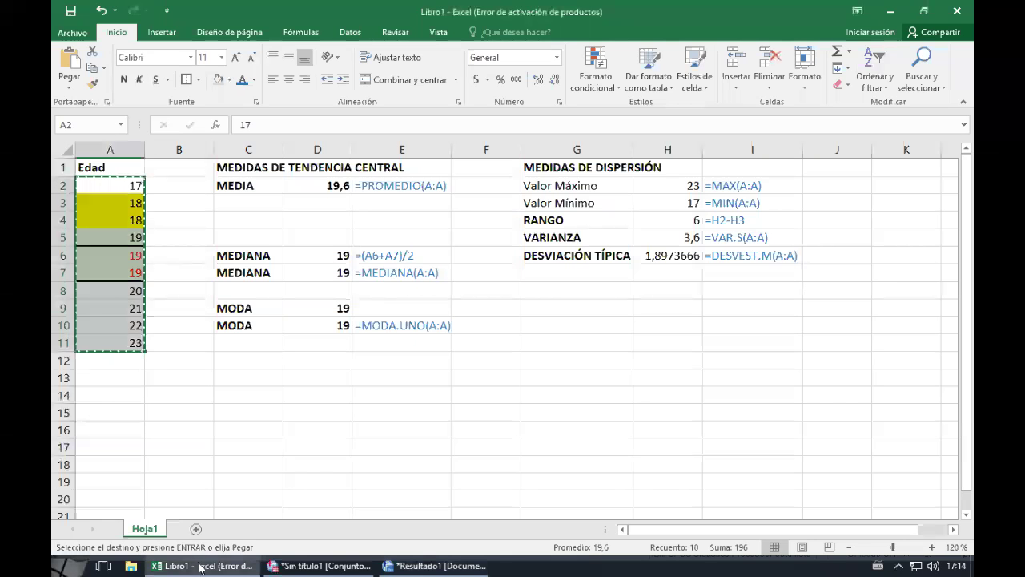
{"action": "left_click", "coordinate": [337, 189]}
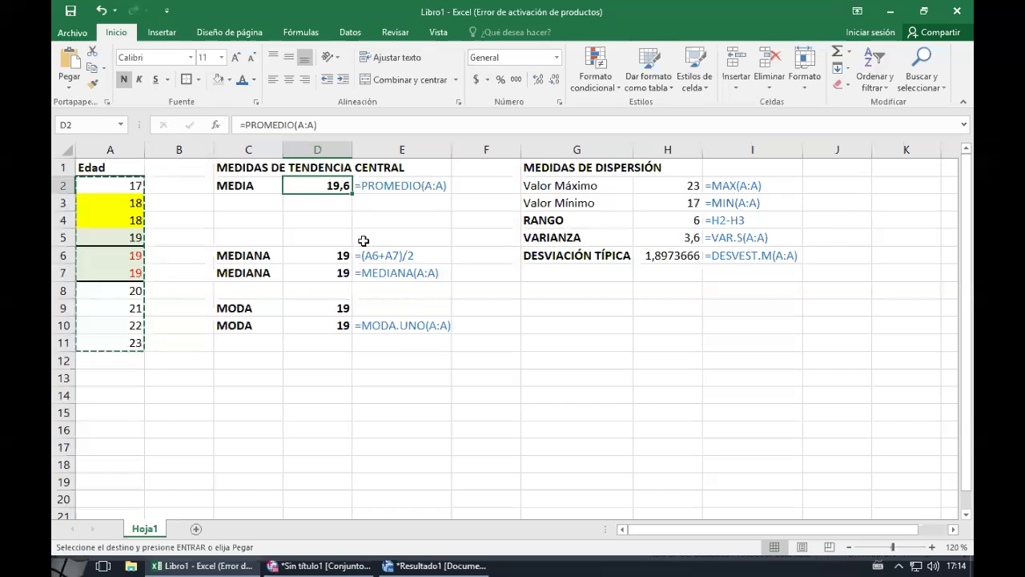
{"action": "key", "text": "alt+Tab"}
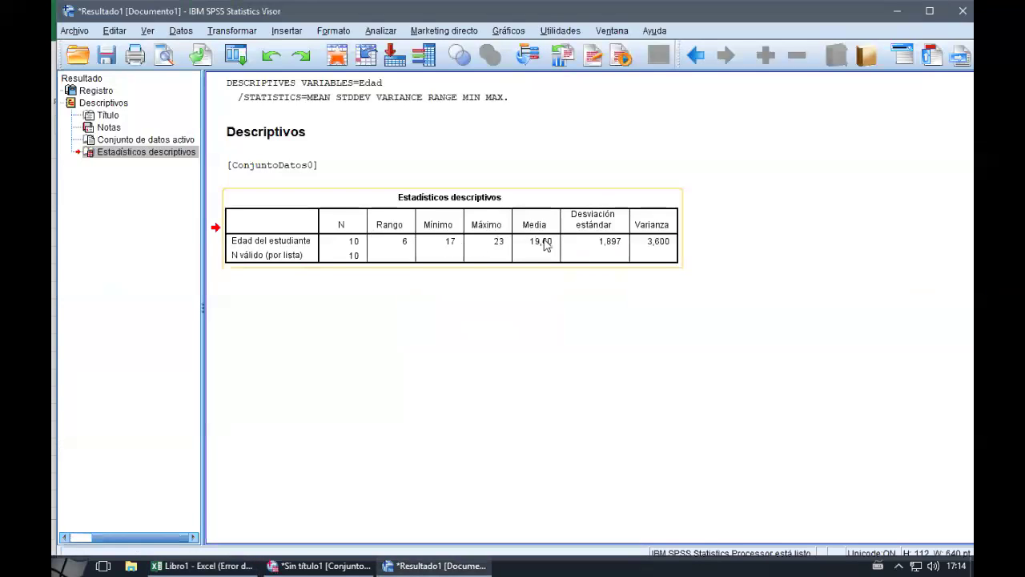
{"action": "key", "text": "alt+Tab"}
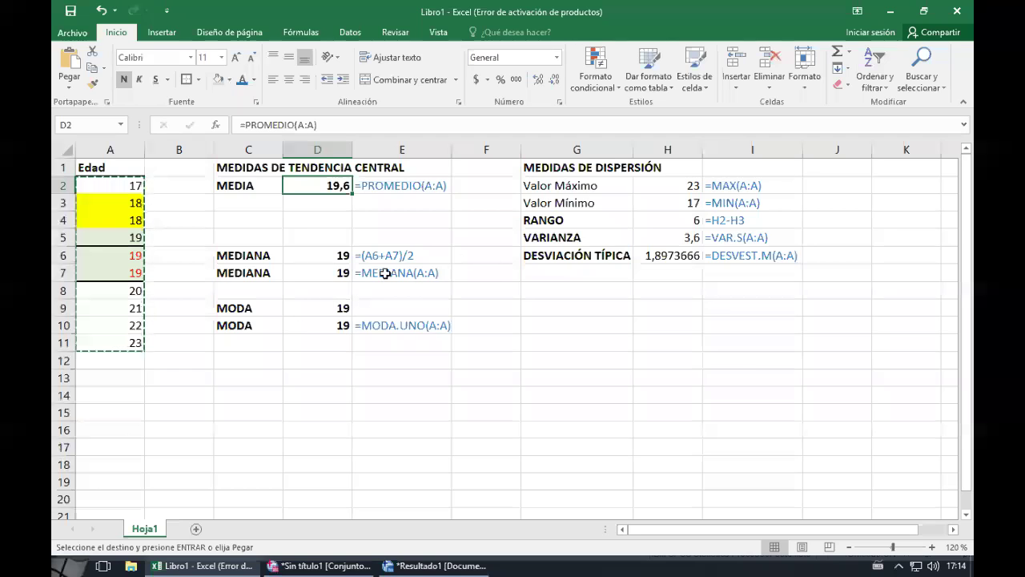
Compare the maximum, minimum and range in the Excel workbook with those in the SPSS descriptives table.
{"action": "left_click", "coordinate": [694, 187]}
{"action": "key", "text": "alt+Tab"}
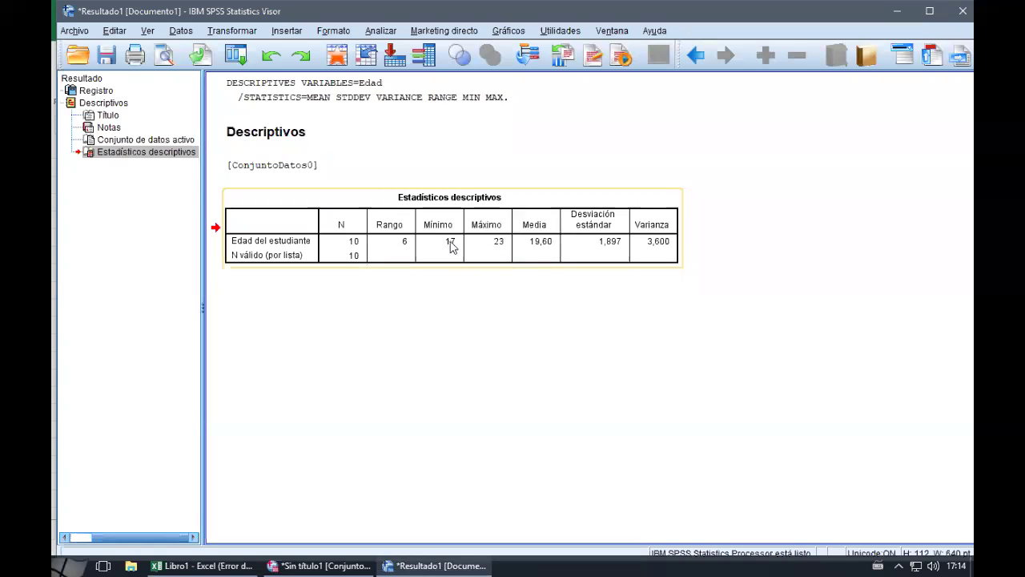
{"action": "key", "text": "alt+Tab"}
{"action": "left_click", "coordinate": [671, 225]}
{"action": "key", "text": "alt+Tab"}
{"action": "key", "text": "alt+Tab"}
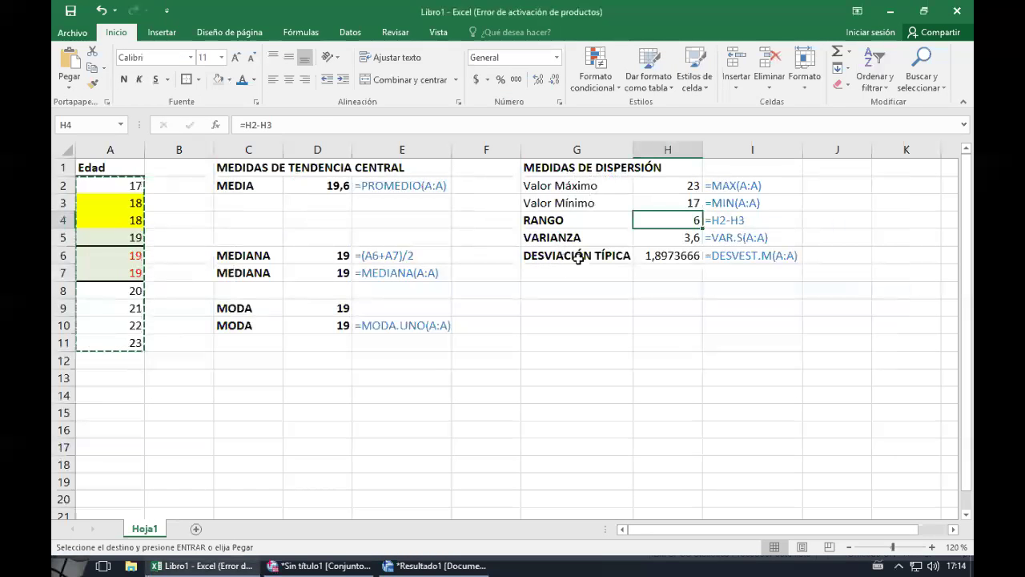
Compare the standard deviation and variance in Excel cells H6 and H5 with the SPSS descriptives table.
{"action": "left_click", "coordinate": [580, 257]}
{"action": "left_click", "coordinate": [685, 258]}
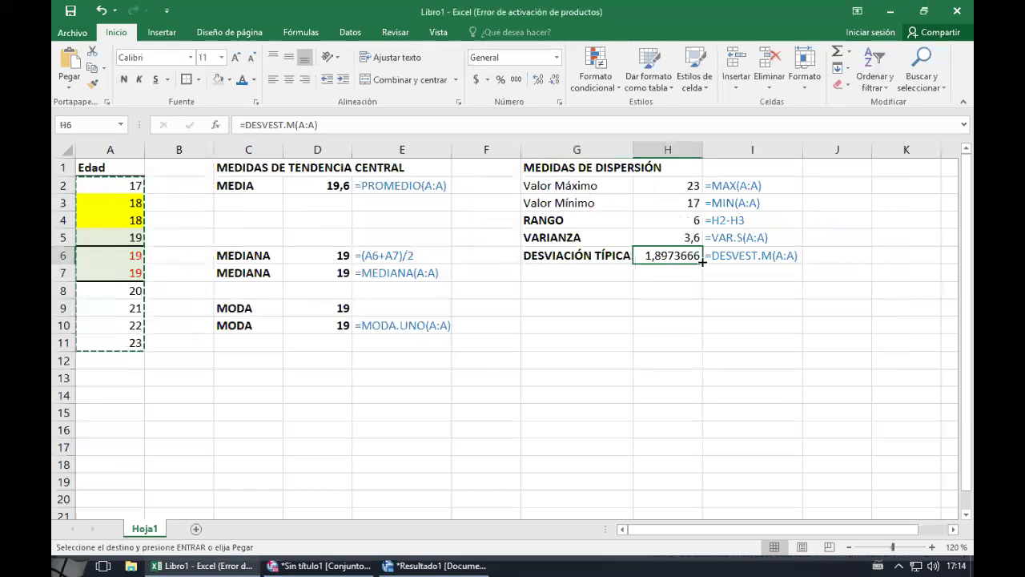
{"action": "key", "text": "alt+Tab"}
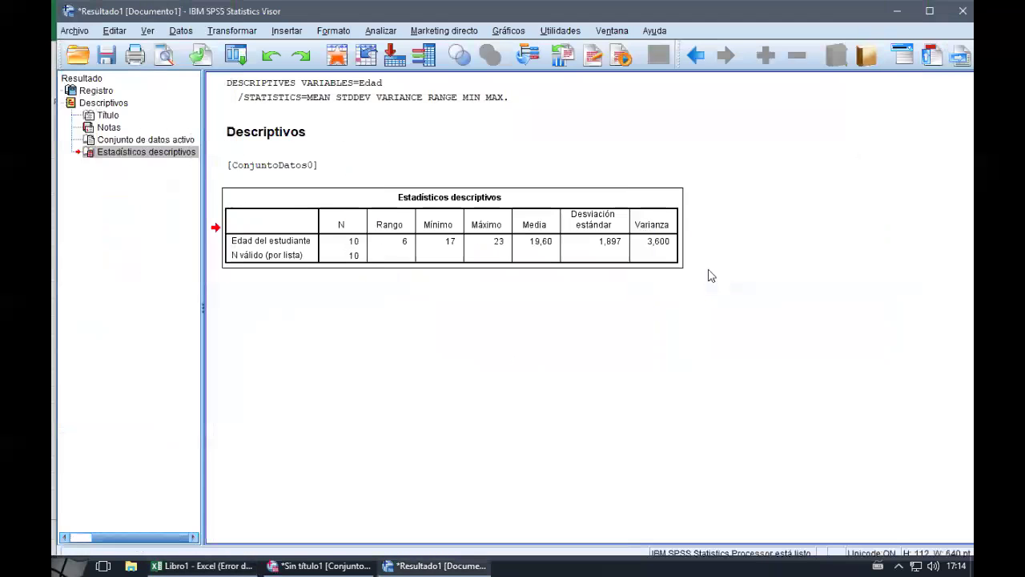
{"action": "key", "text": "alt+Tab"}
{"action": "left_click", "coordinate": [645, 239]}
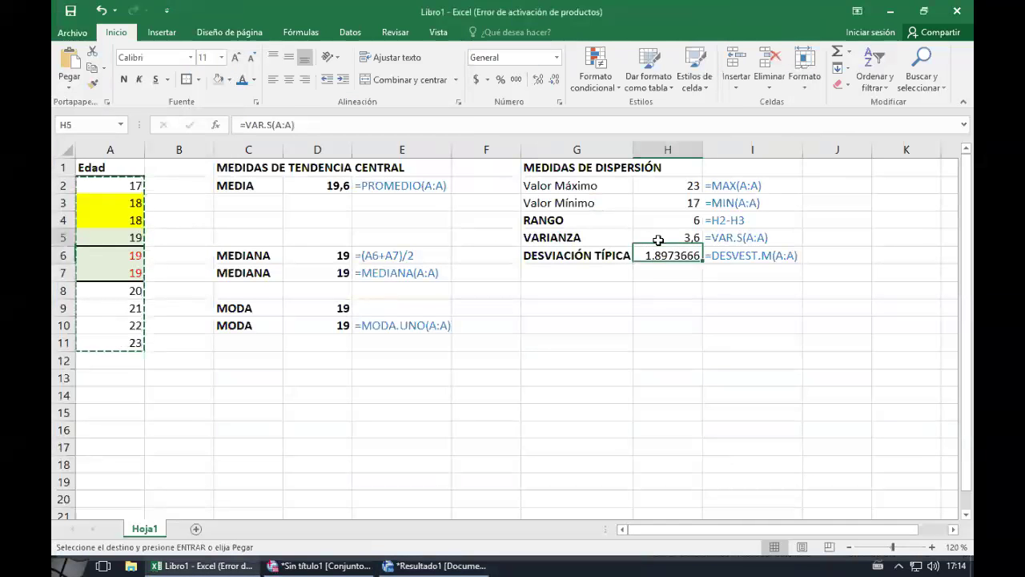
{"action": "key", "text": "alt+Tab"}
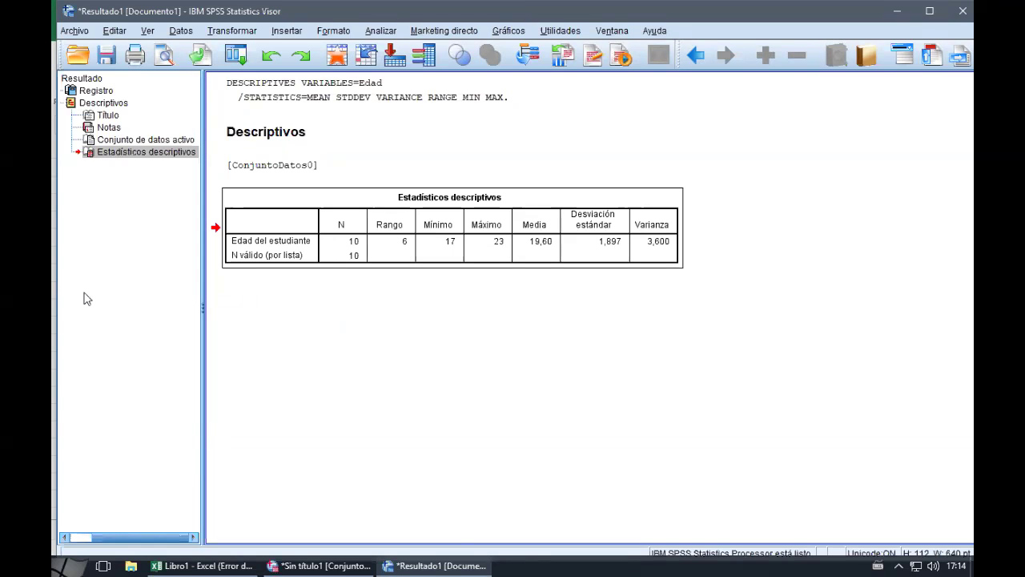
{"action": "double_click", "coordinate": [381, 270]}
{"action": "left_click", "coordinate": [344, 122]}
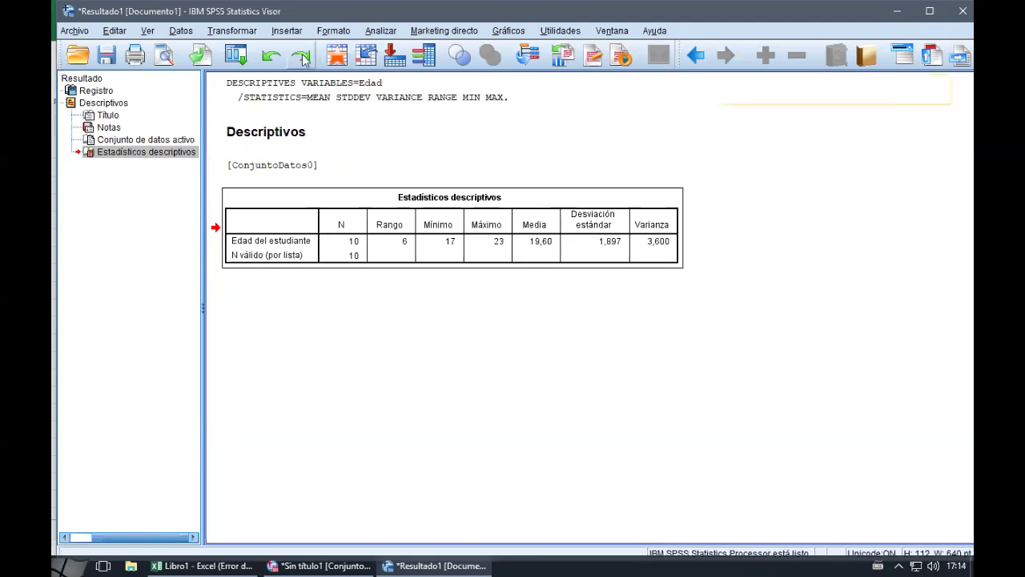
Start a Frecuencias analysis and add Edad del estudiante as its variable.
{"action": "left_click", "coordinate": [380, 32]}
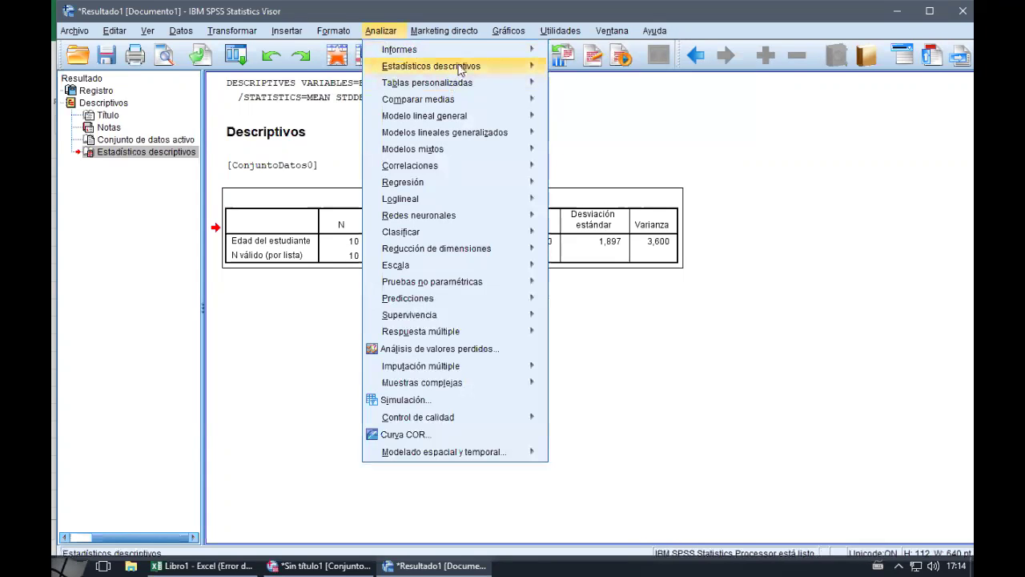
{"action": "mouse_move", "coordinate": [457, 65]}
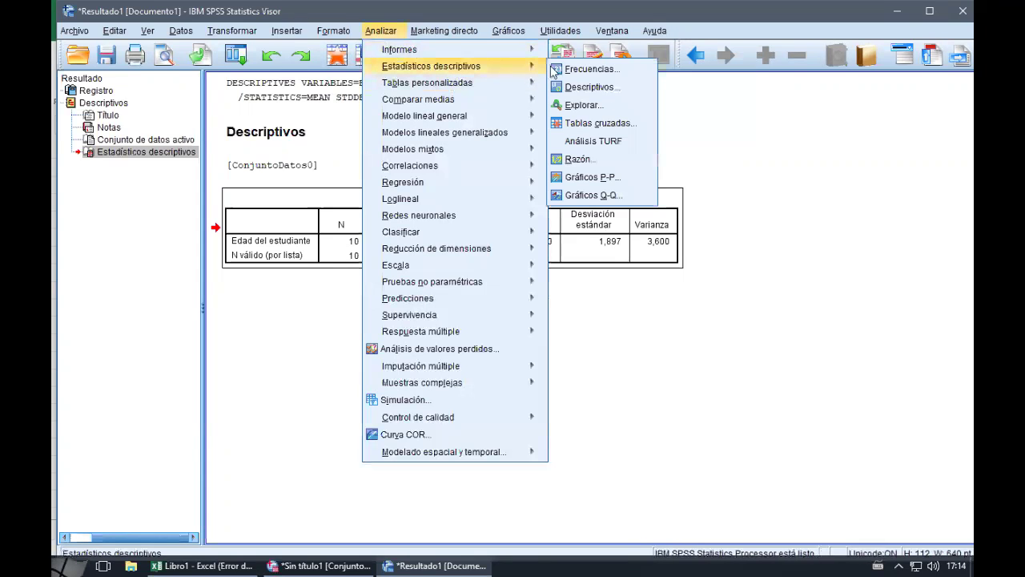
{"action": "left_click", "coordinate": [639, 71]}
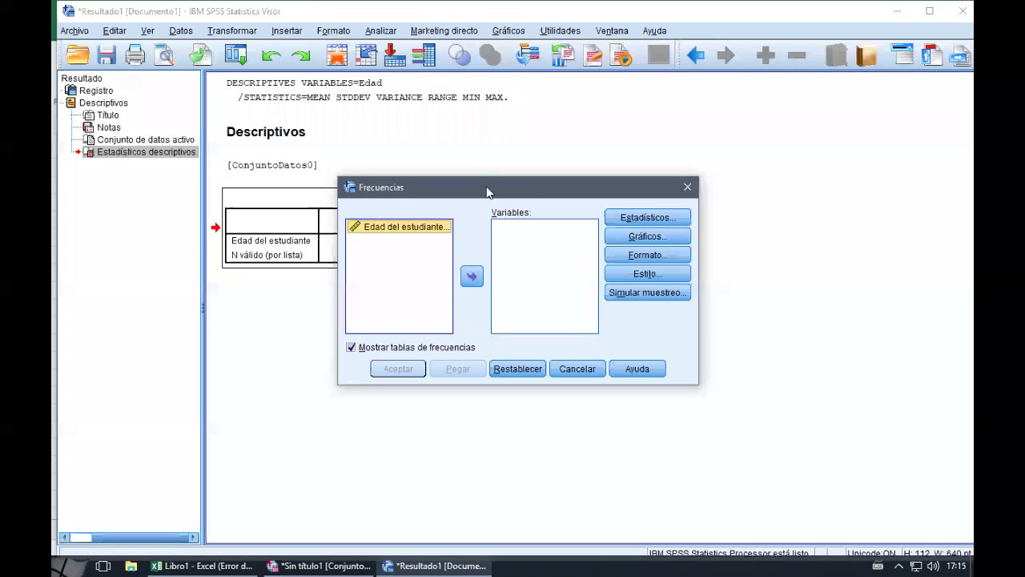
{"action": "left_click_drag", "start_coordinate": [493, 182], "coordinate": [440, 160]}
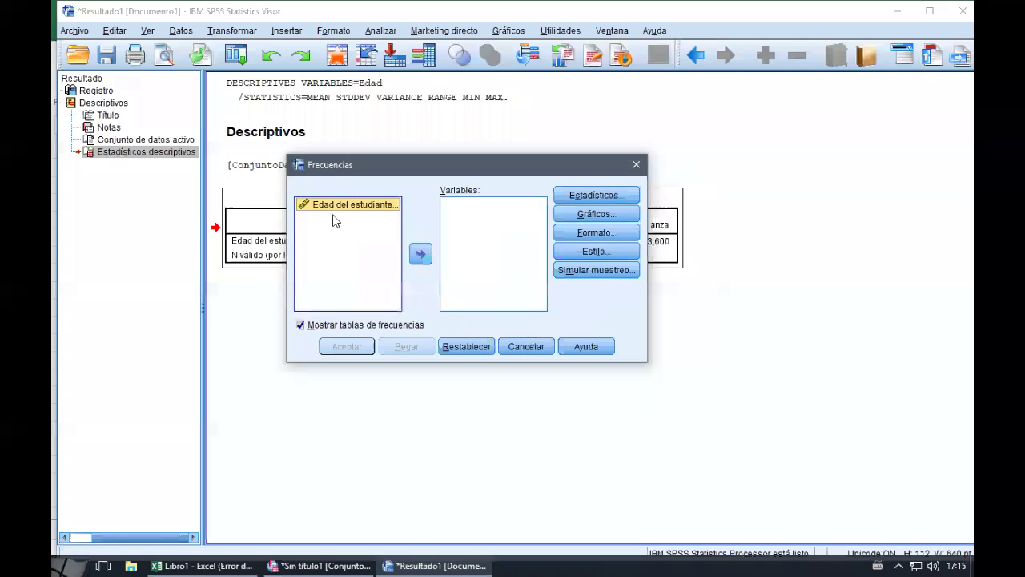
{"action": "left_click", "coordinate": [421, 253]}
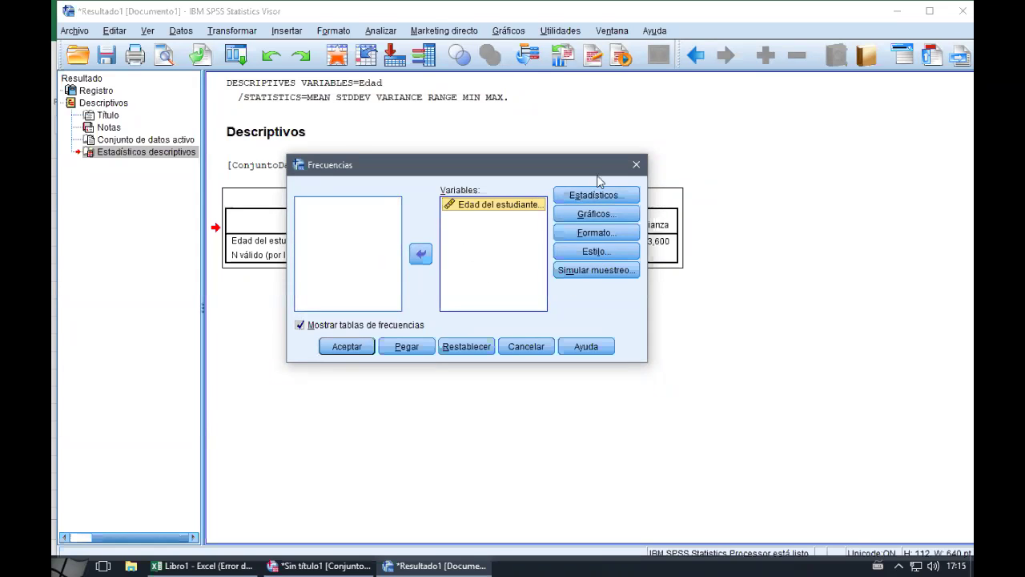
{"action": "left_click_drag", "start_coordinate": [593, 166], "coordinate": [506, 177]}
{"action": "left_click_drag", "start_coordinate": [519, 165], "coordinate": [512, 168]}
Include the central tendency statistics Media, Mediana and Moda in the Frecuencias analysis.
{"action": "left_click", "coordinate": [530, 198]}
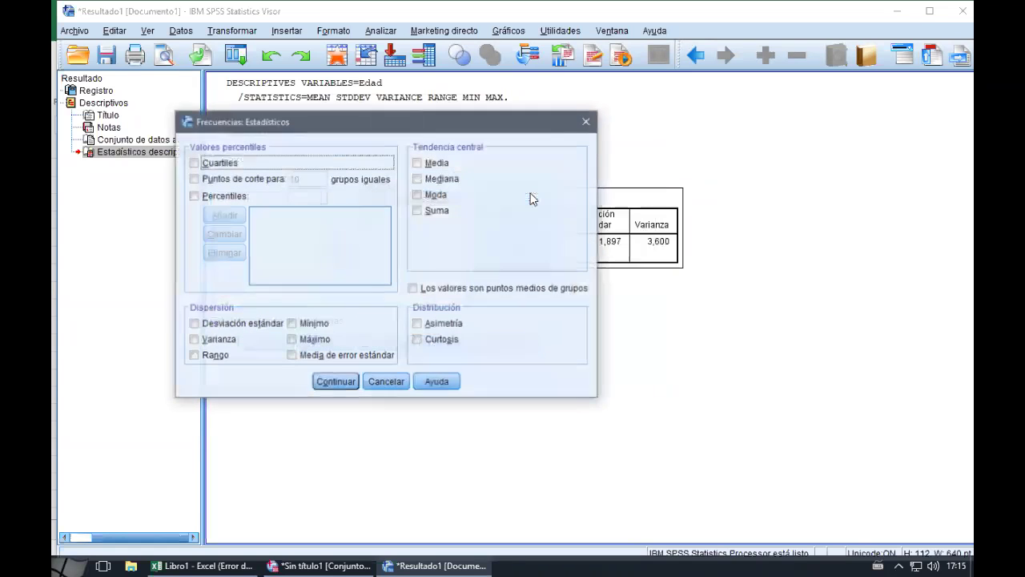
{"action": "left_click_drag", "start_coordinate": [422, 129], "coordinate": [459, 134]}
{"action": "left_click", "coordinate": [455, 171]}
{"action": "left_click", "coordinate": [454, 186]}
{"action": "left_click", "coordinate": [455, 204]}
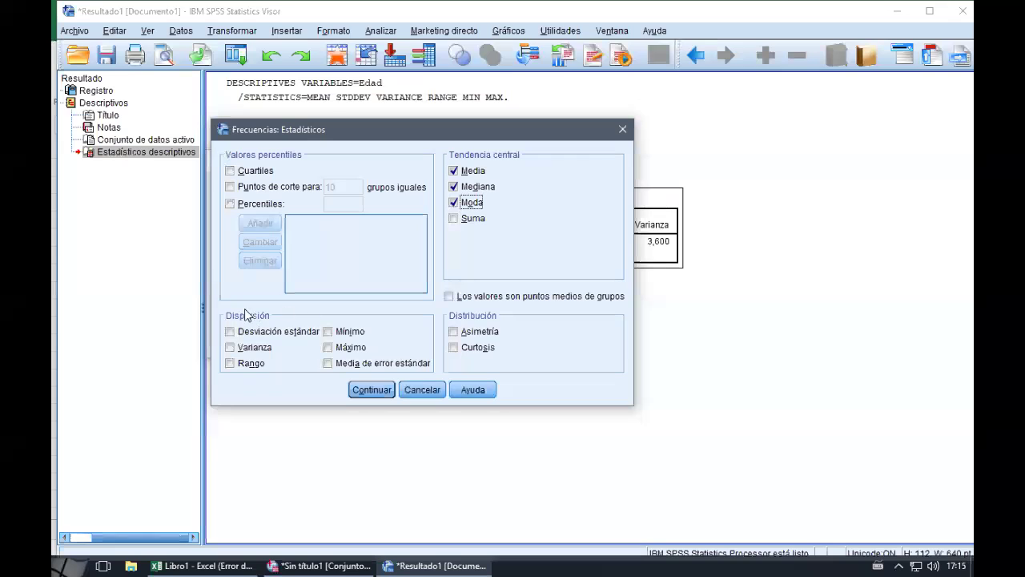
Include the dispersion statistics Mínimo, Máximo, Rango, Desviación estándar and Varianza, and accept the statistics settings.
{"action": "left_click", "coordinate": [327, 332]}
{"action": "left_click", "coordinate": [328, 347]}
{"action": "left_click", "coordinate": [230, 364]}
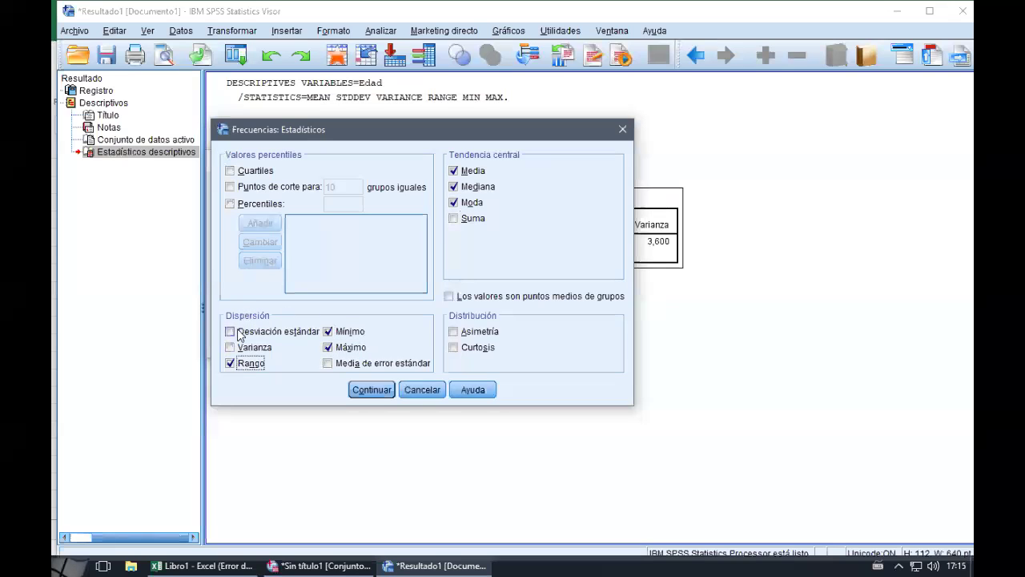
{"action": "left_click", "coordinate": [230, 331]}
{"action": "left_click", "coordinate": [231, 348]}
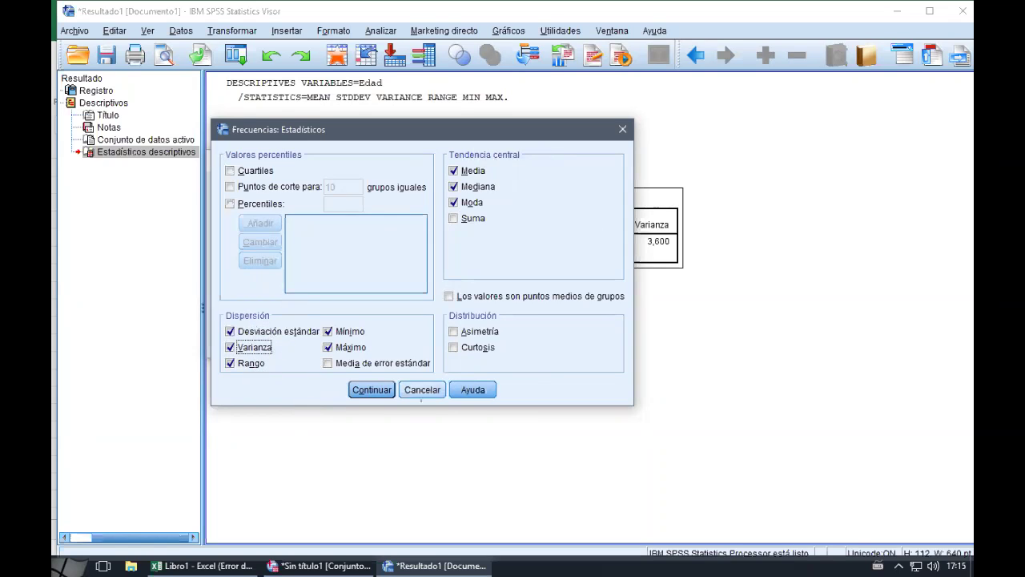
{"action": "left_click", "coordinate": [372, 390]}
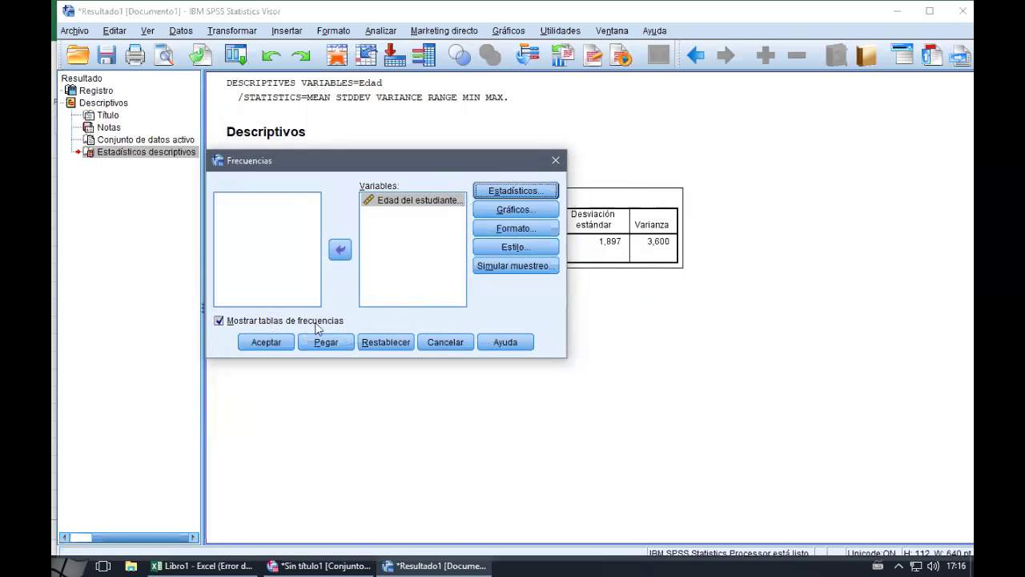
Add a histogram with the normal curve to the Frecuencias analysis and run it.
{"action": "left_click", "coordinate": [524, 211]}
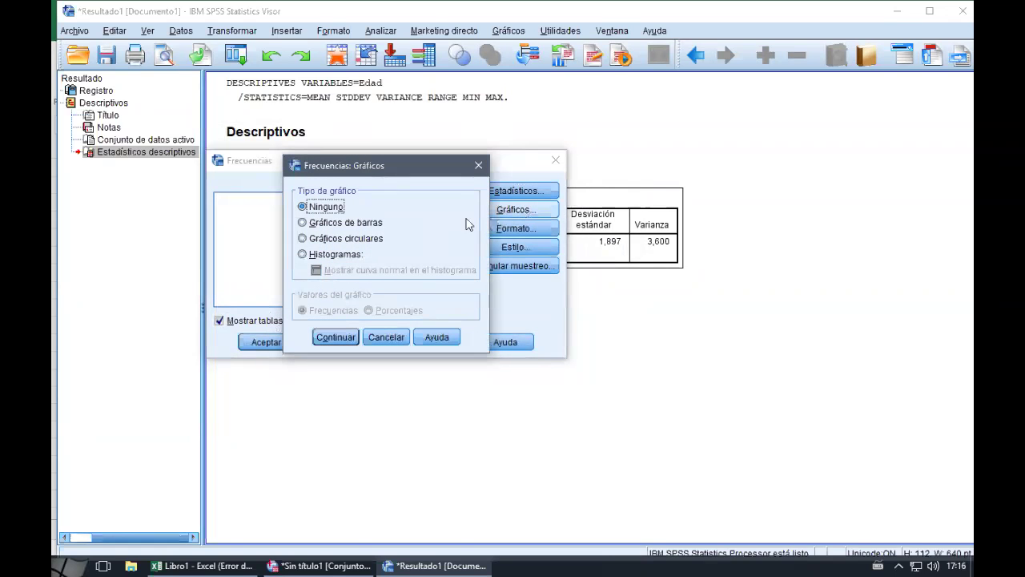
{"action": "left_click", "coordinate": [324, 256]}
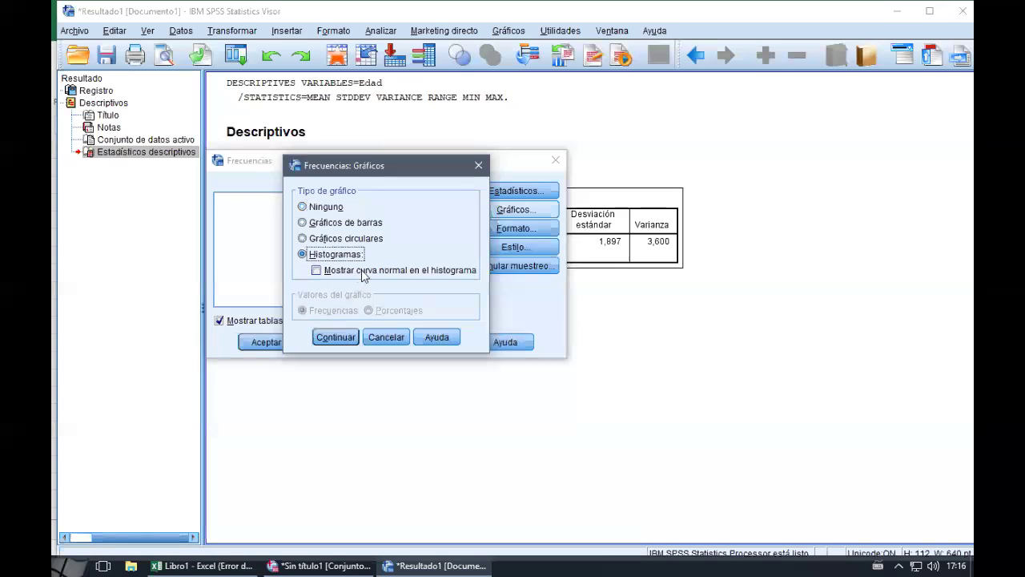
{"action": "left_click", "coordinate": [373, 274]}
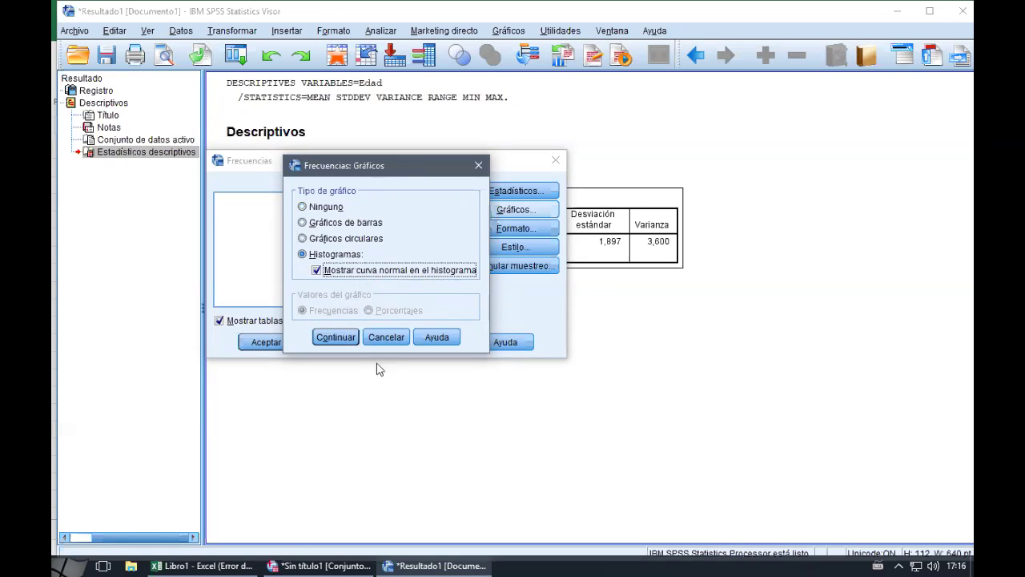
{"action": "left_click", "coordinate": [336, 337]}
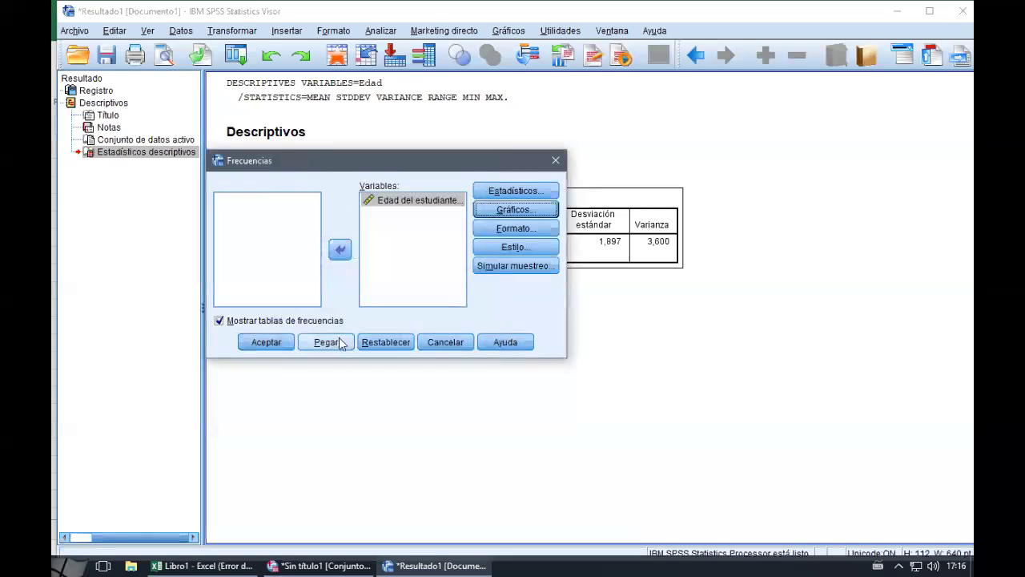
{"action": "left_click", "coordinate": [267, 343]}
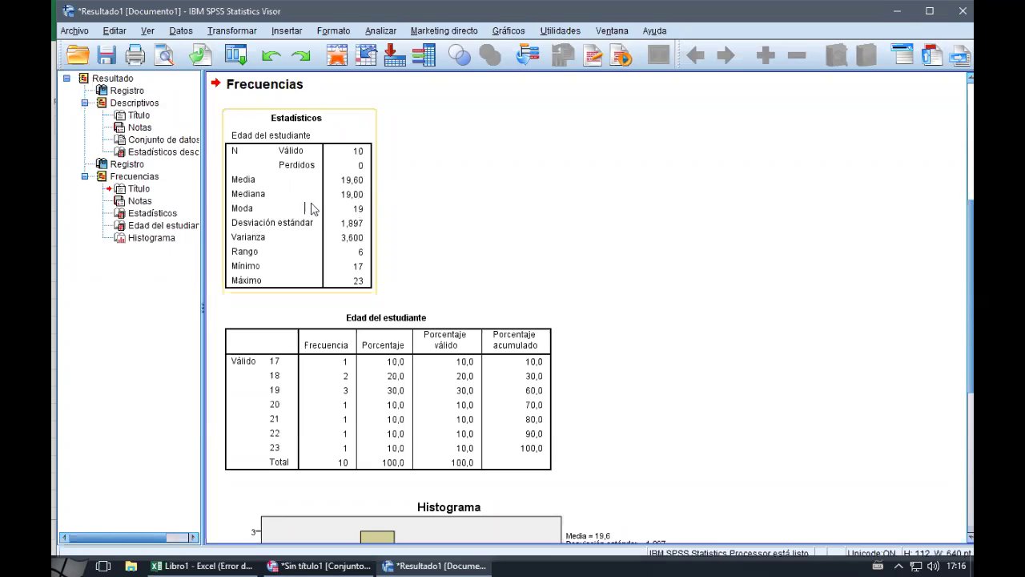
Examine the Frecuencias output: the statistics table, the frequency table of Edad del estudiante and the histogram.
{"action": "left_click", "coordinate": [410, 222]}
{"action": "left_click", "coordinate": [438, 324]}
{"action": "scroll", "coordinate": [493, 358], "scroll_direction": "down", "scroll_amount": 3}
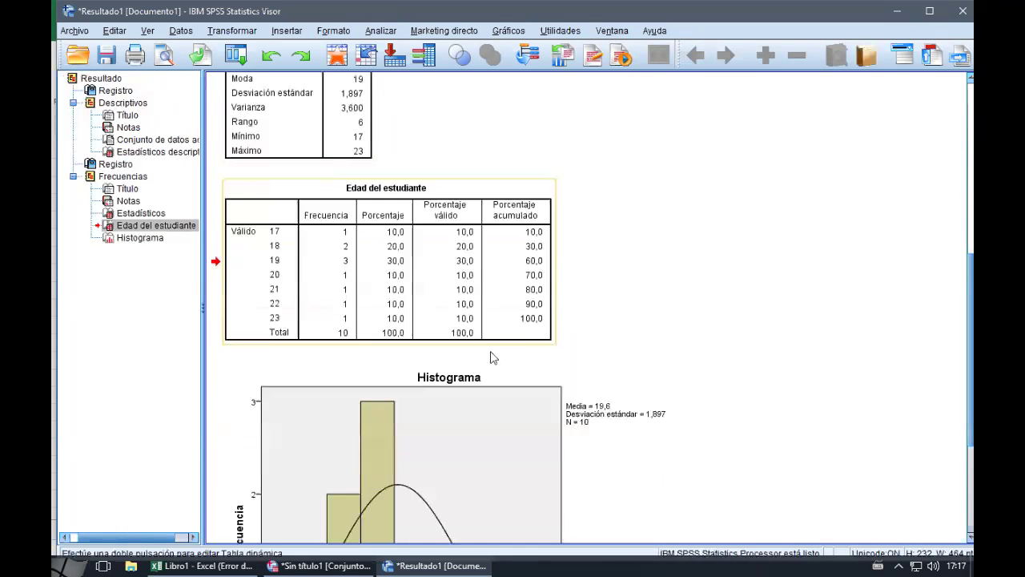
{"action": "scroll", "coordinate": [493, 358], "scroll_direction": "down", "scroll_amount": 2}
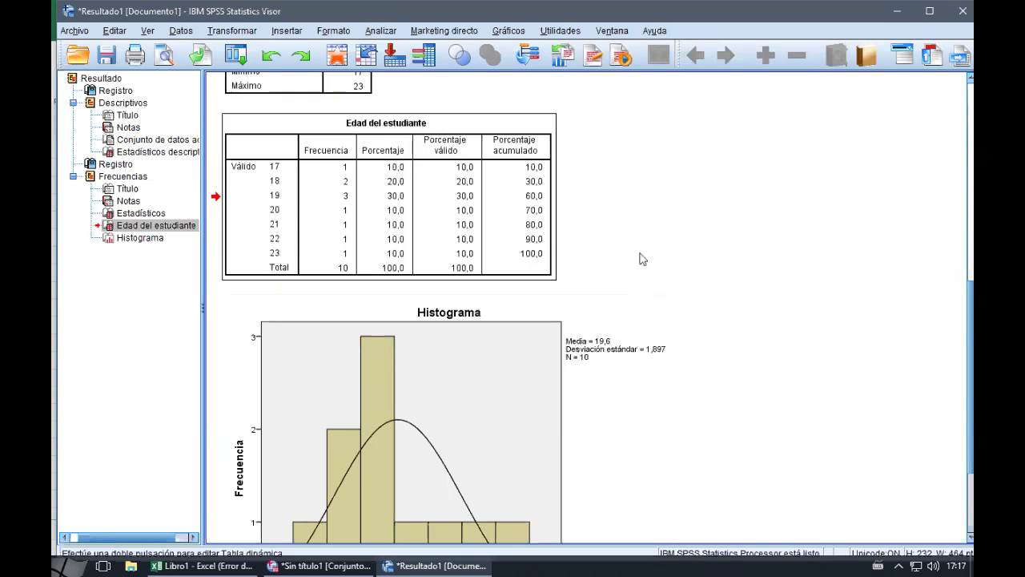
Compare the bars and normal curve of the Edad del estudiante histogram with its frequency table.
{"action": "scroll", "coordinate": [641, 259], "scroll_direction": "down", "scroll_amount": 3}
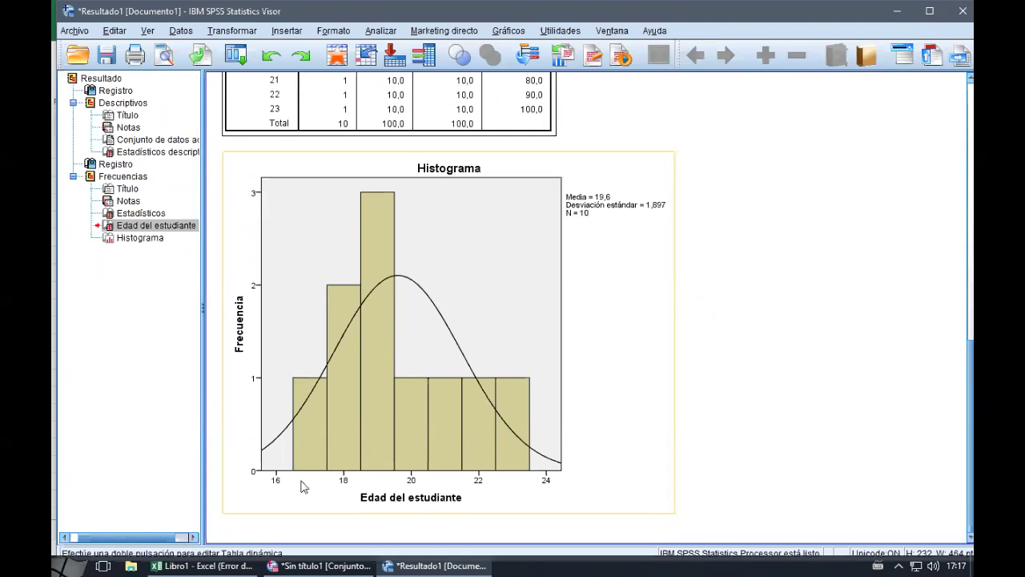
{"action": "scroll", "coordinate": [325, 399], "scroll_direction": "up", "scroll_amount": 4}
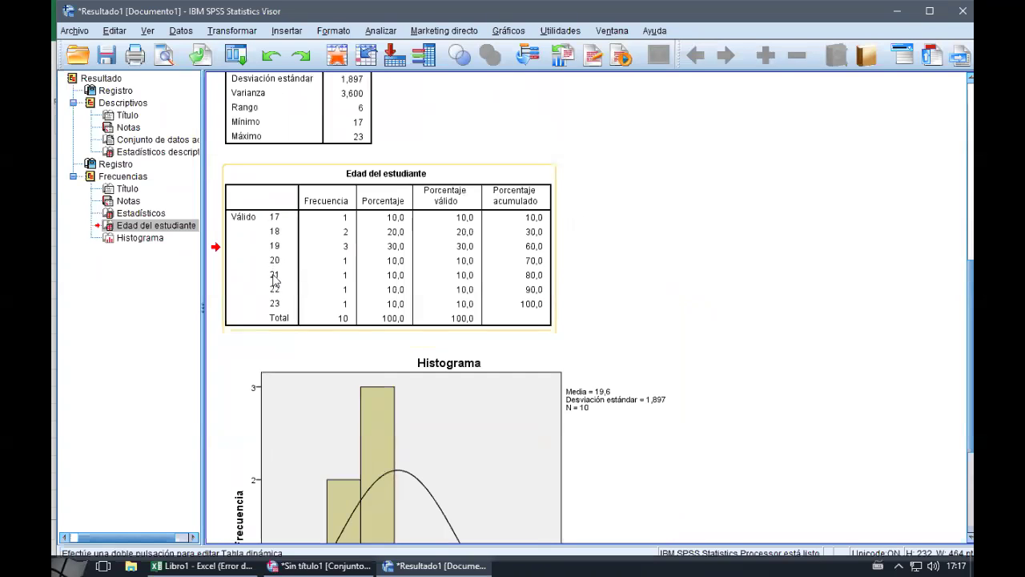
{"action": "scroll", "coordinate": [351, 358], "scroll_direction": "down", "scroll_amount": 4}
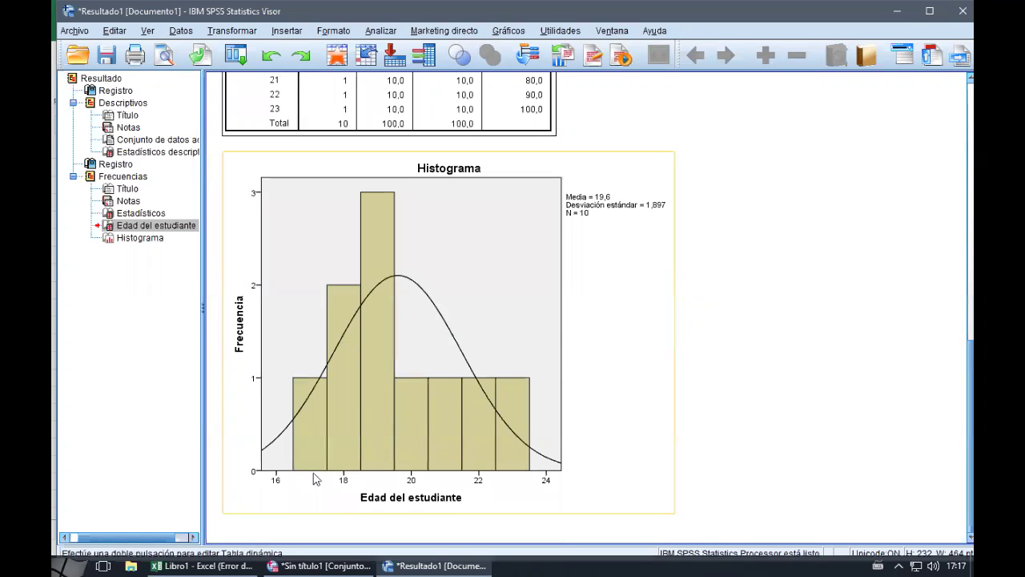
{"action": "scroll", "coordinate": [515, 420], "scroll_direction": "up", "scroll_amount": 4}
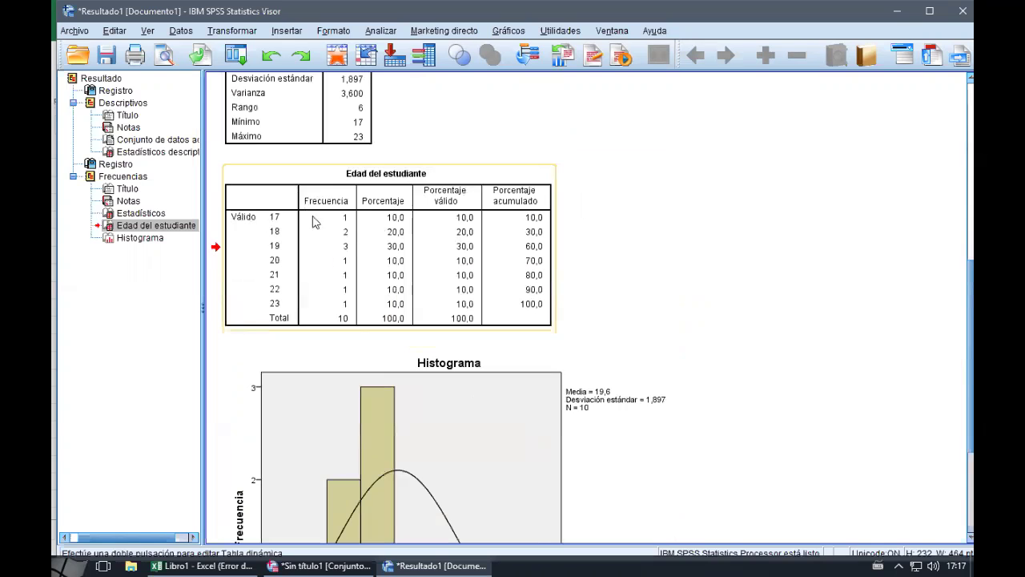
{"action": "scroll", "coordinate": [344, 368], "scroll_direction": "down", "scroll_amount": 4}
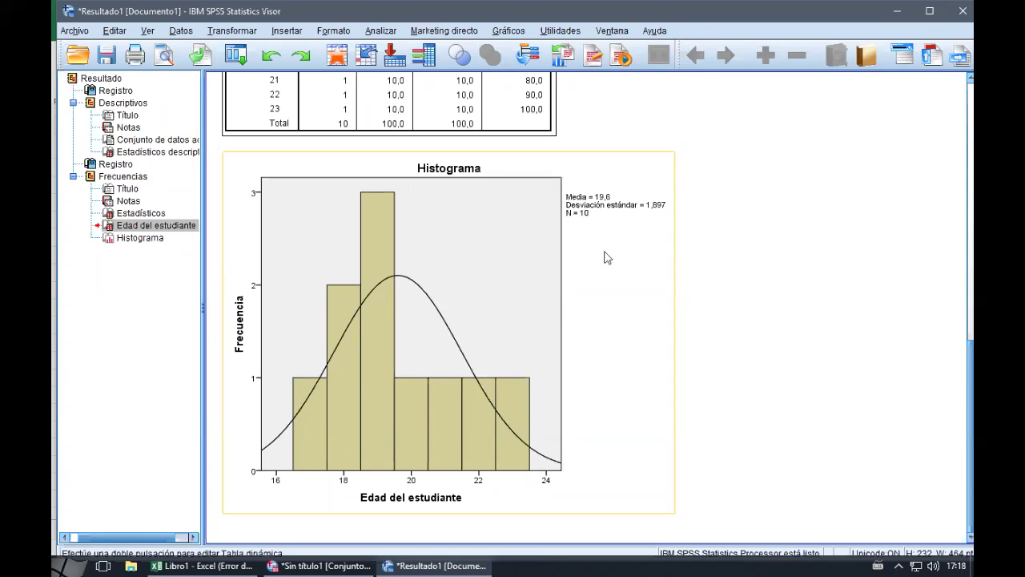
{"action": "left_click", "coordinate": [615, 166]}
{"action": "right_click", "coordinate": [617, 164]}
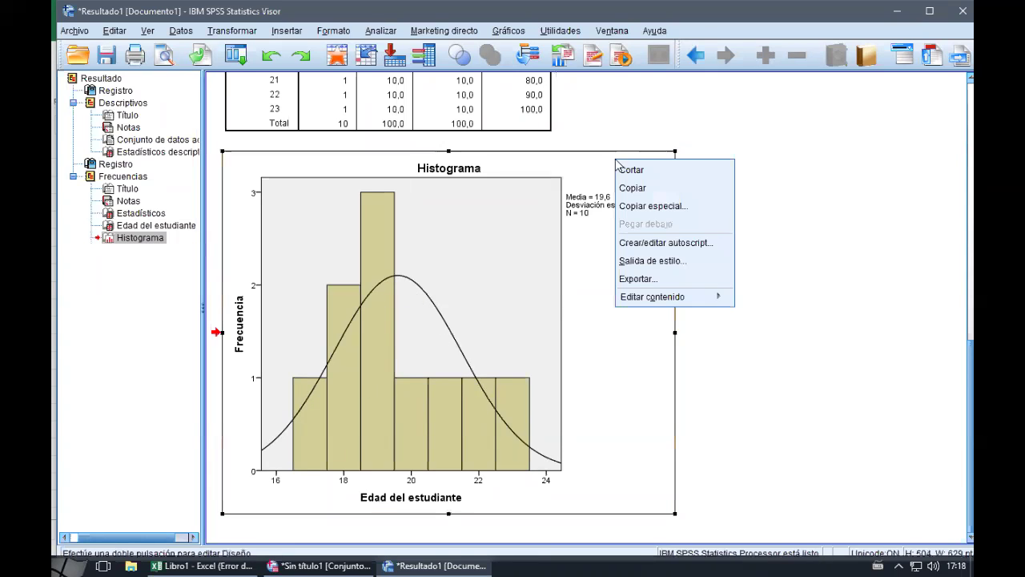
{"action": "left_click", "coordinate": [761, 221]}
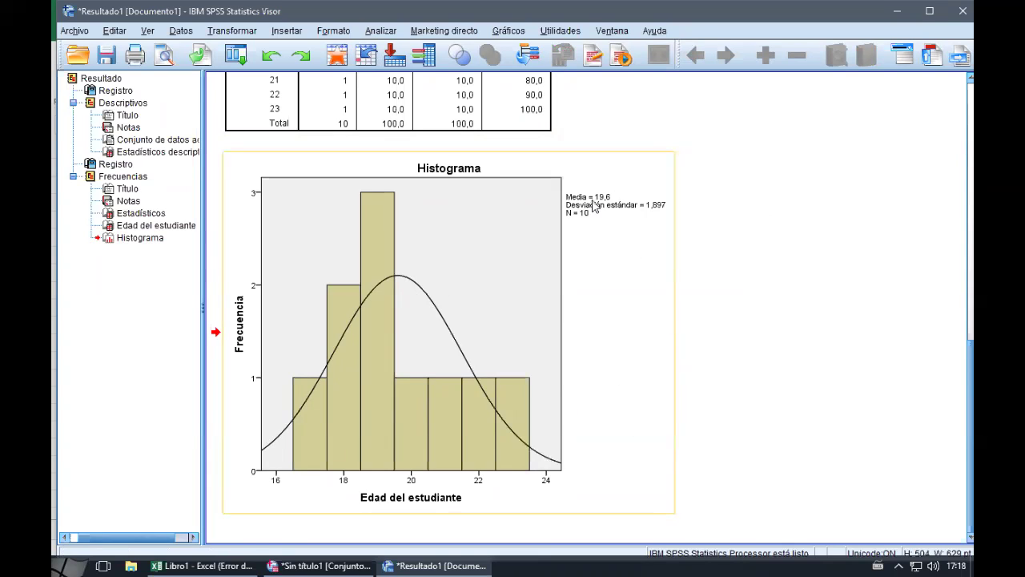
Compare the Media, Mediana and Moda in the Estadísticos table with the shape of the histogram's normal curve.
{"action": "scroll", "coordinate": [264, 328], "scroll_direction": "up", "scroll_amount": 10}
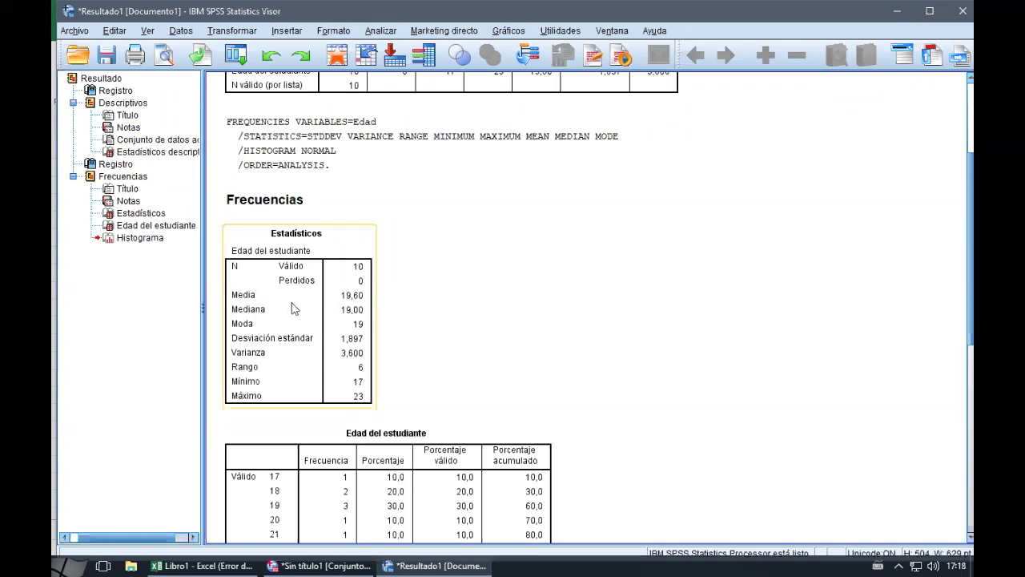
{"action": "left_click", "coordinate": [396, 310]}
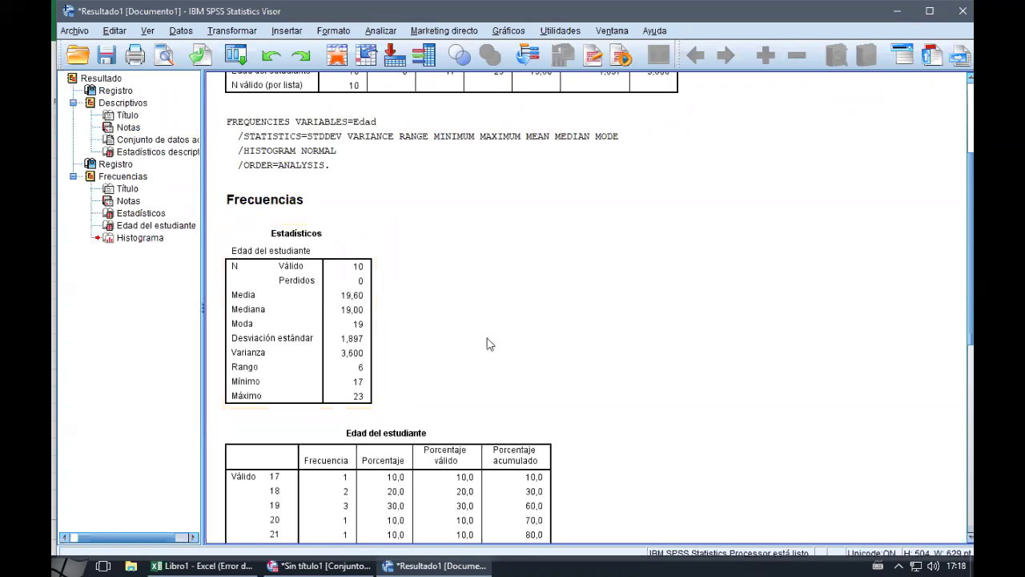
{"action": "scroll", "coordinate": [486, 343], "scroll_direction": "down", "scroll_amount": 10}
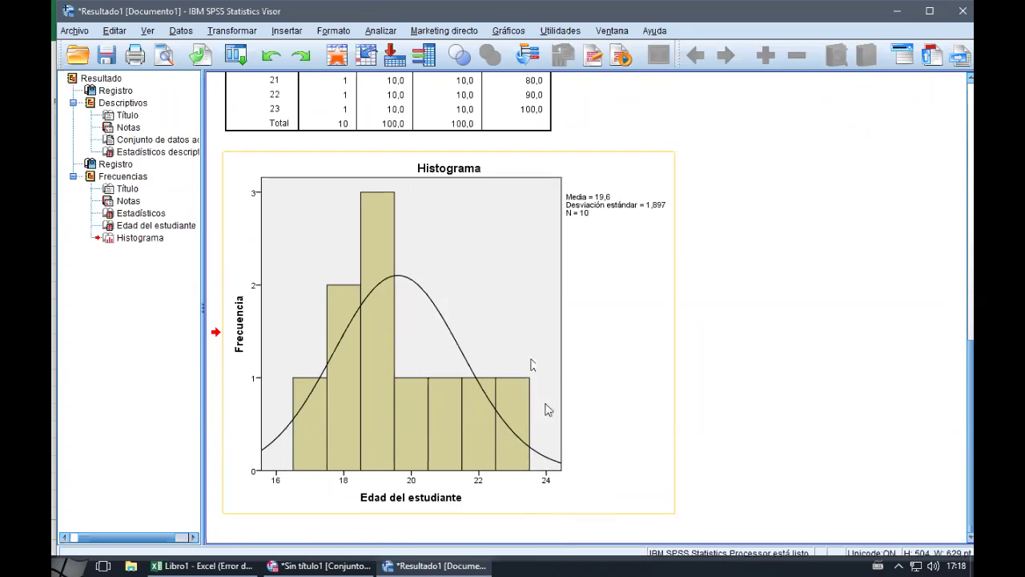
{"action": "scroll", "coordinate": [548, 369], "scroll_direction": "up", "scroll_amount": 3}
{"action": "scroll", "coordinate": [508, 208], "scroll_direction": "up", "scroll_amount": 4}
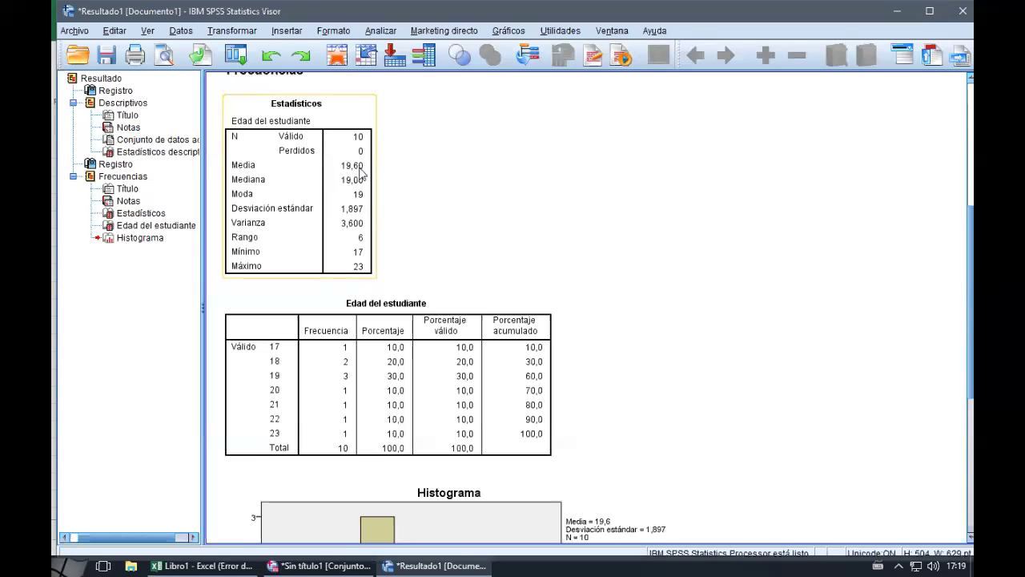
{"action": "left_click", "coordinate": [457, 291]}
{"action": "scroll", "coordinate": [458, 291], "scroll_direction": "down", "scroll_amount": 5}
{"action": "left_click", "coordinate": [467, 301]}
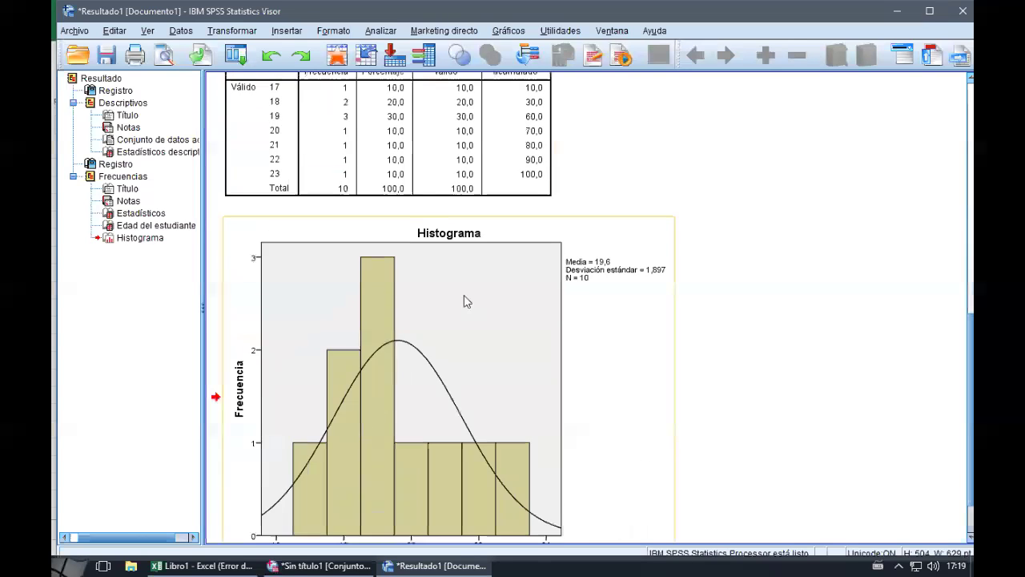
{"action": "scroll", "coordinate": [465, 298], "scroll_direction": "up", "scroll_amount": 5}
{"action": "scroll", "coordinate": [468, 303], "scroll_direction": "down", "scroll_amount": 5}
{"action": "scroll", "coordinate": [471, 306], "scroll_direction": "down", "scroll_amount": 2}
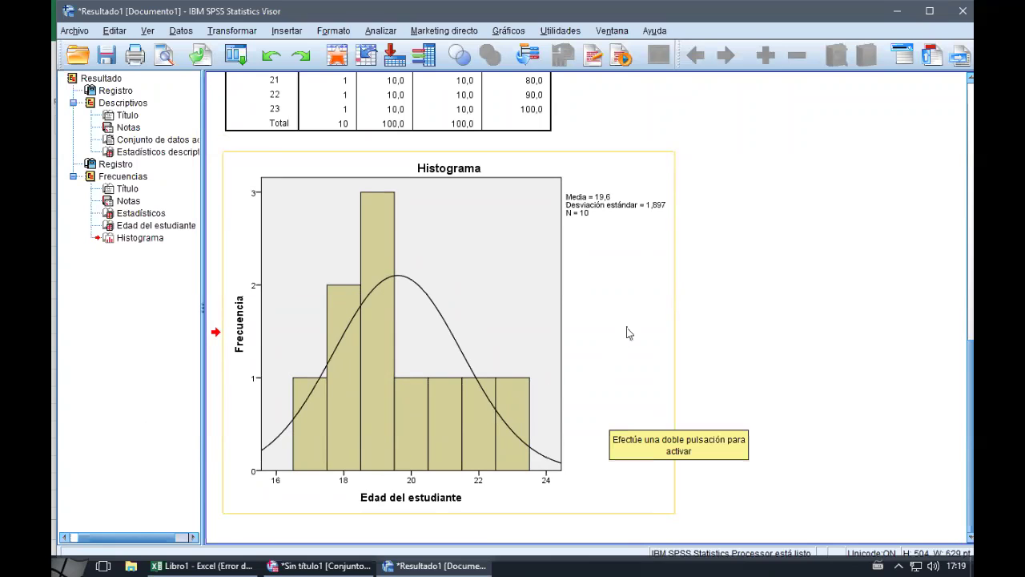
{"action": "scroll", "coordinate": [629, 331], "scroll_direction": "up", "scroll_amount": 5}
{"action": "scroll", "coordinate": [629, 349], "scroll_direction": "down", "scroll_amount": 5}
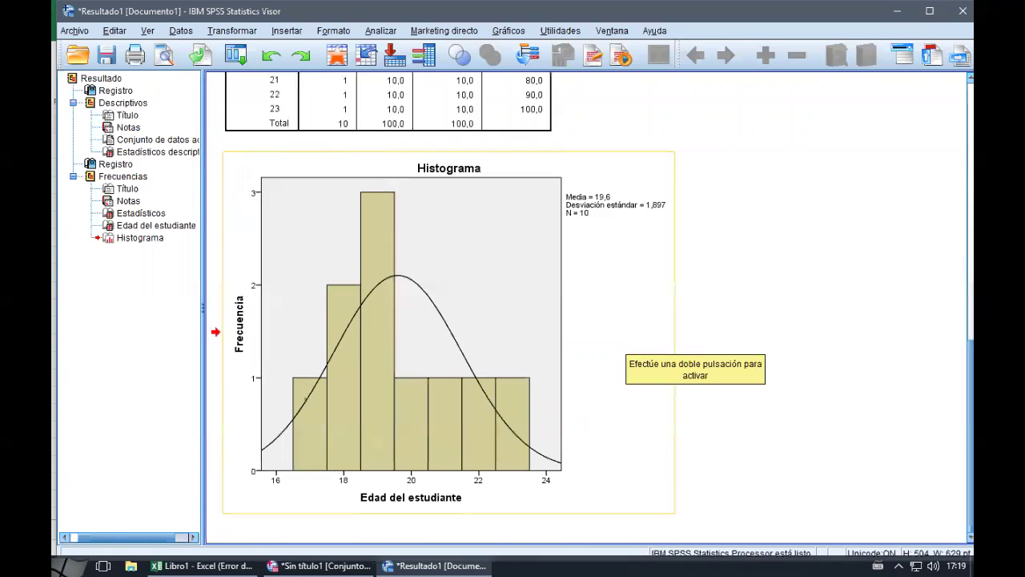
Switch to the data editor and change the Edad value of case 10 to 25.
{"action": "mouse_move", "coordinate": [414, 569]}
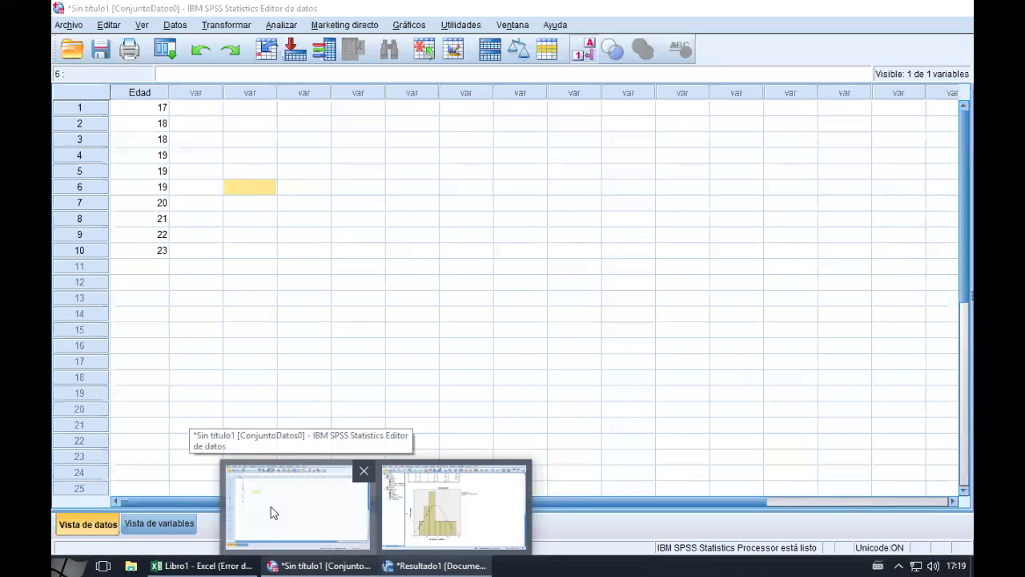
{"action": "left_click", "coordinate": [271, 512]}
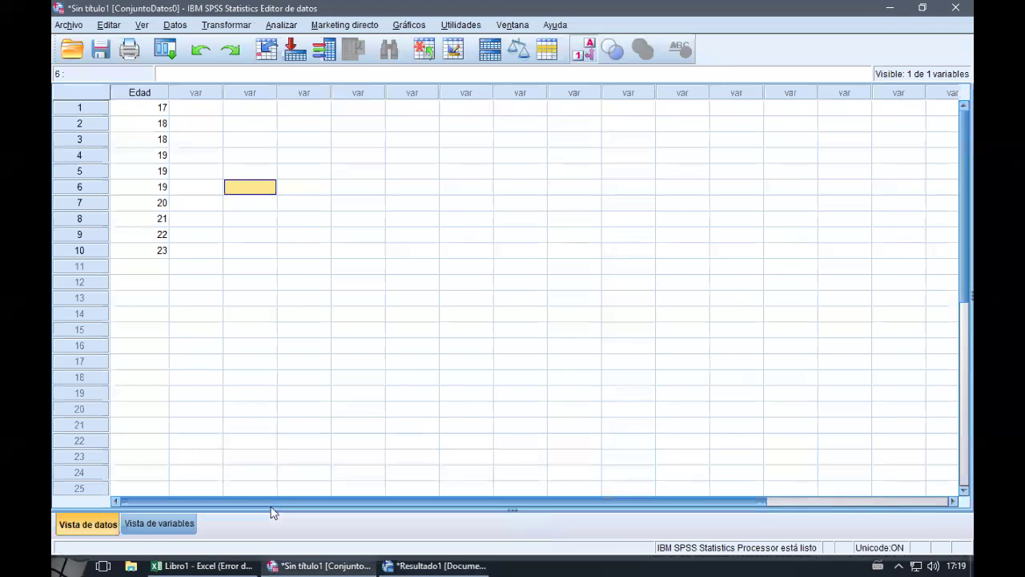
{"action": "left_click", "coordinate": [151, 109]}
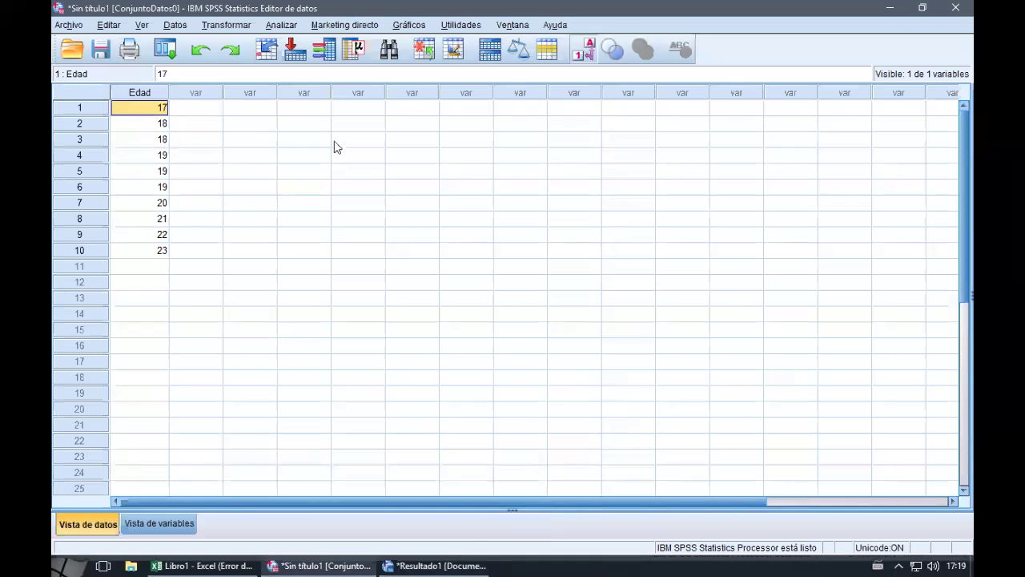
{"action": "key", "text": "Down"}
{"action": "key", "text": "Down"}
{"action": "key", "text": "Down"}
{"action": "key", "text": "Down"}
{"action": "key", "text": "Down"}
{"action": "key", "text": "Down"}
{"action": "key", "text": "Down"}
{"action": "key", "text": "Down"}
{"action": "key", "text": "Down"}
{"action": "key", "text": "Down"}
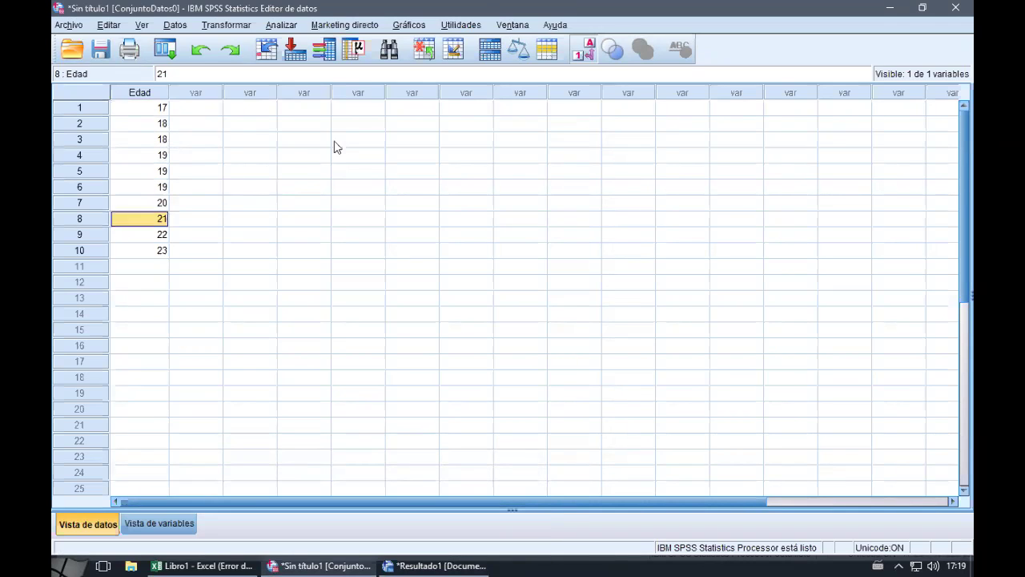
{"action": "key", "text": "Up"}
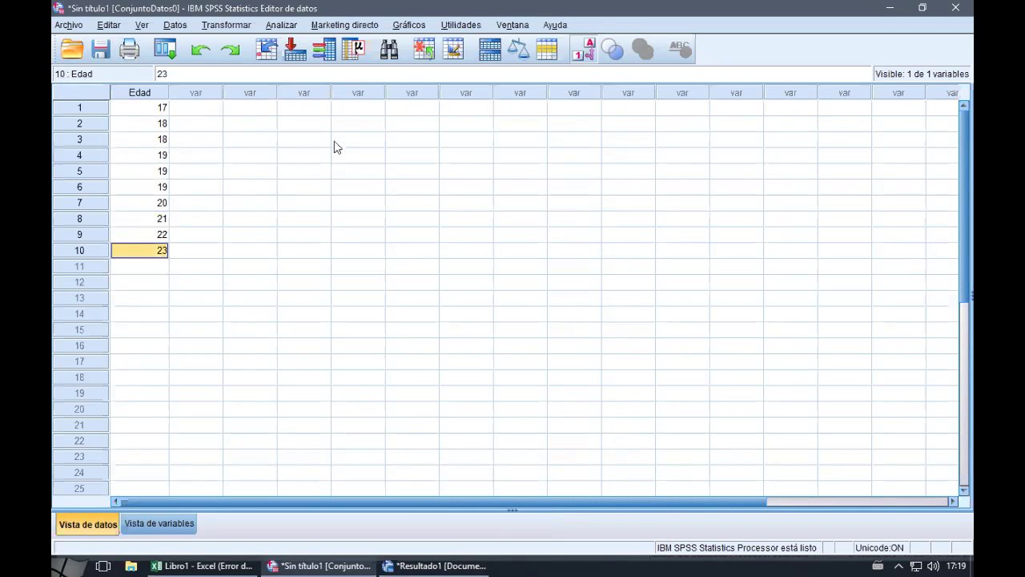
{"action": "type", "text": "2"}
Change the Edad value of case 6 to 30.
{"action": "key", "text": "Up"}
{"action": "key", "text": "Up"}
{"action": "key", "text": "Up"}
{"action": "key", "text": "Up"}
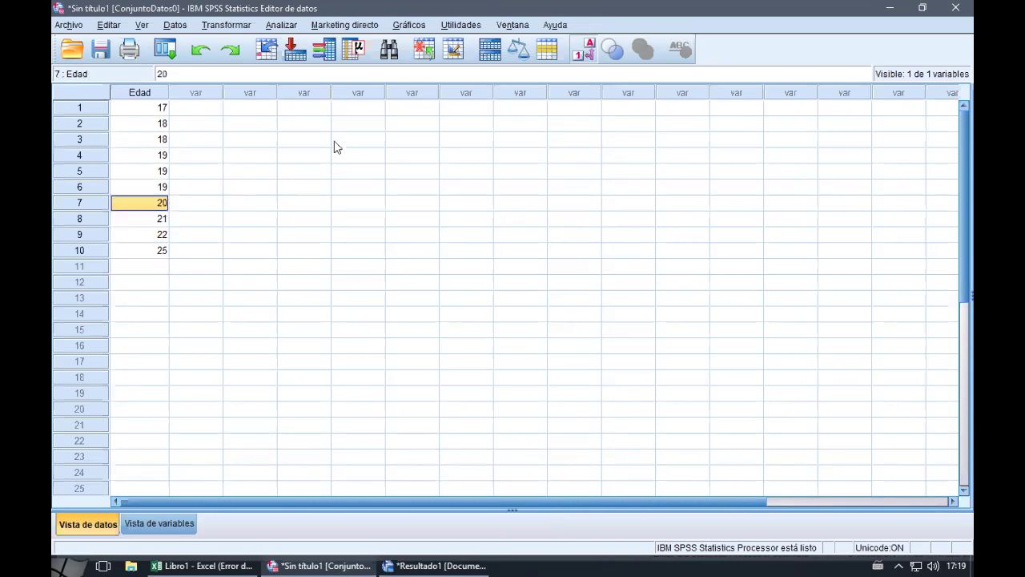
{"action": "type", "text": "30"}
{"action": "key", "text": "Return"}
Change the Edad value of case 3 to 50.
{"action": "key", "text": "Up"}
{"action": "key", "text": "Up"}
{"action": "key", "text": "Up"}
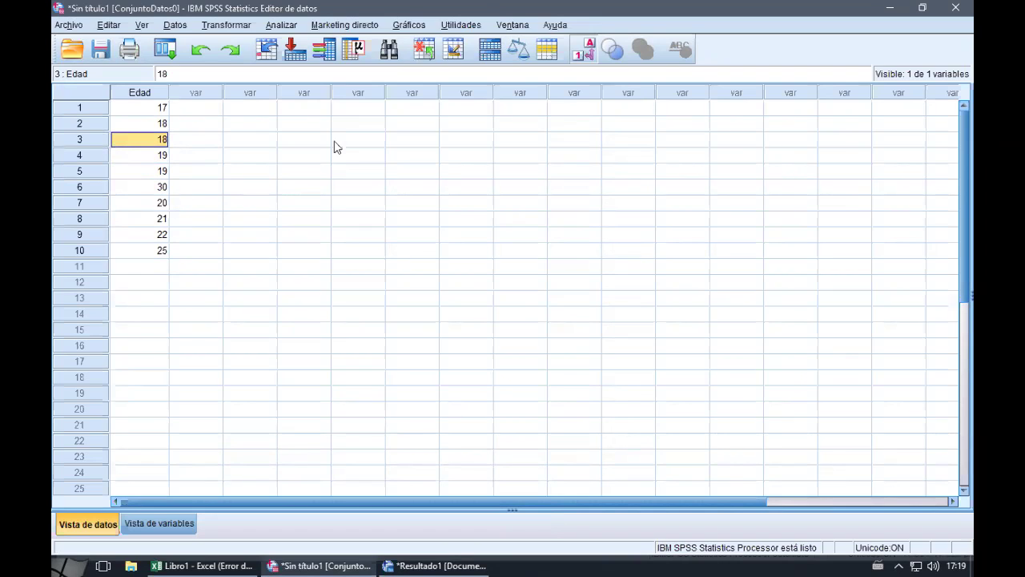
{"action": "type", "text": "50"}
{"action": "key", "text": "Return"}
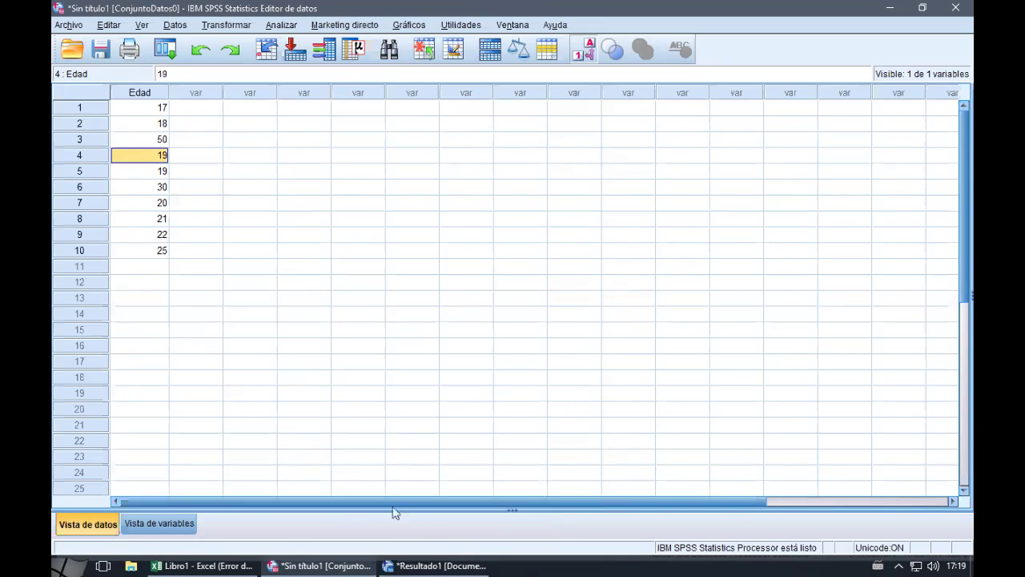
Reopen the Frecuencias analysis for Edad del estudiante, keeping its selected statistics and the histogram with the normal curve.
{"action": "left_click", "coordinate": [281, 25]}
{"action": "mouse_move", "coordinate": [303, 41]}
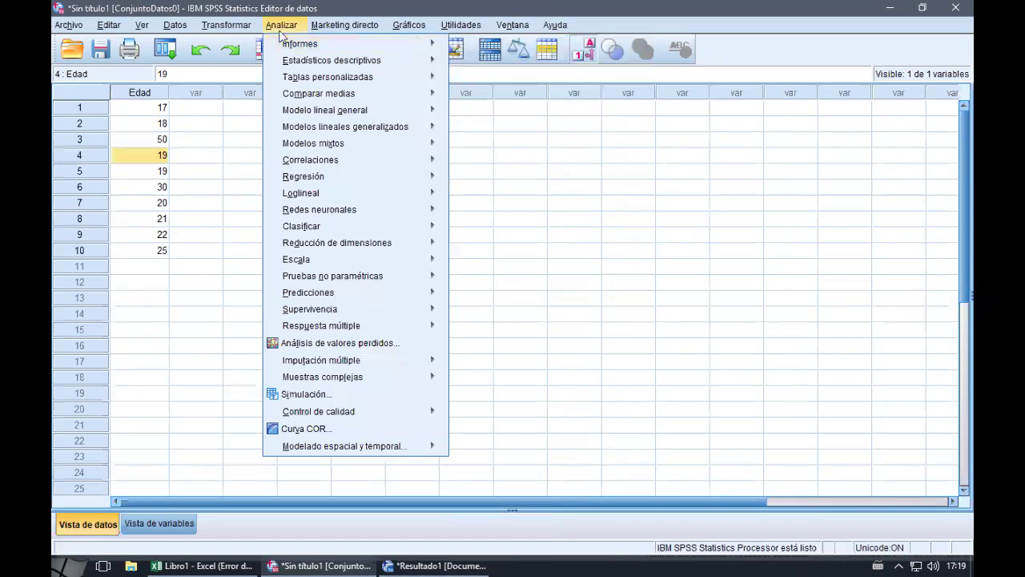
{"action": "mouse_move", "coordinate": [436, 70]}
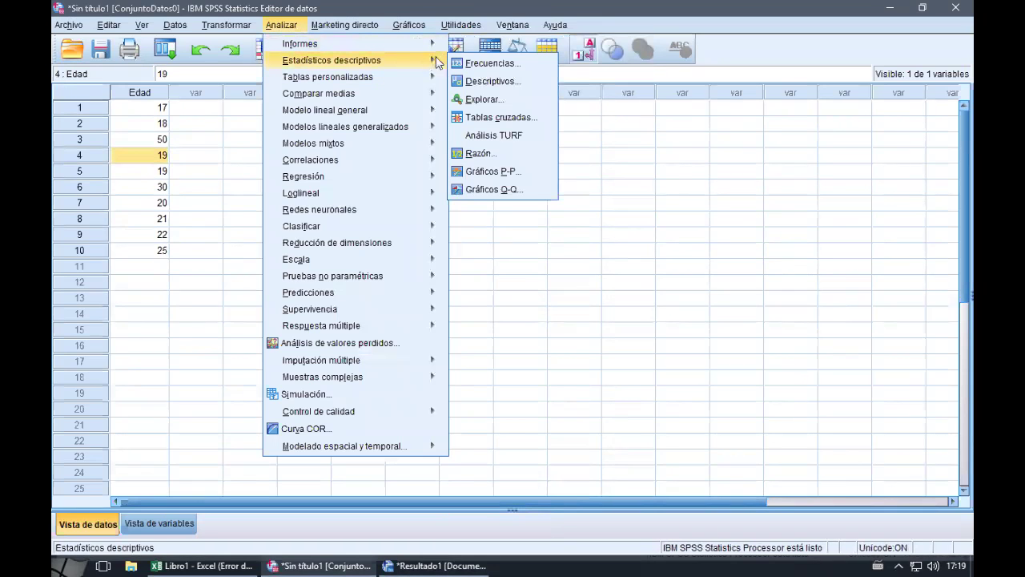
{"action": "left_click", "coordinate": [513, 67]}
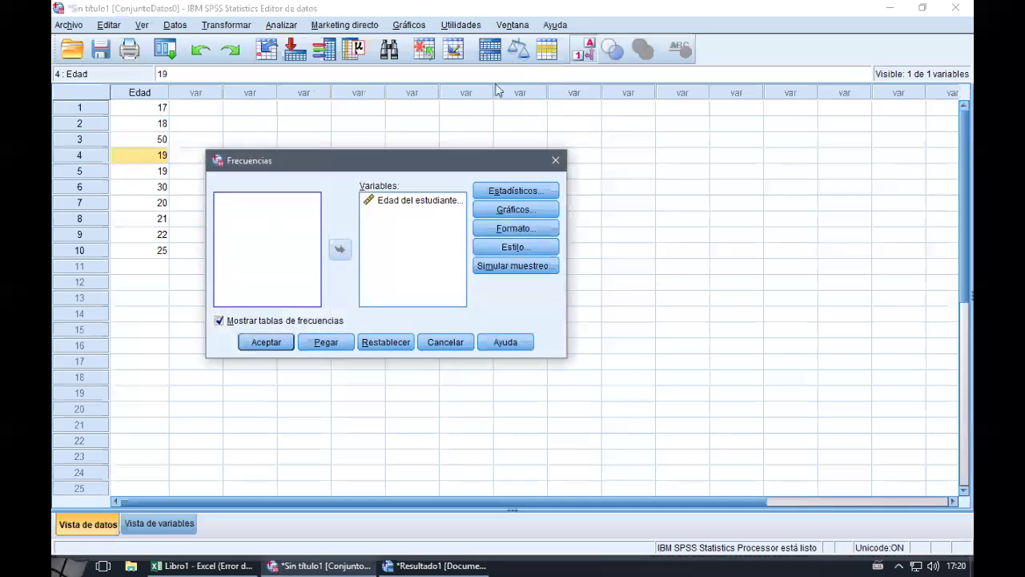
{"action": "left_click", "coordinate": [436, 202]}
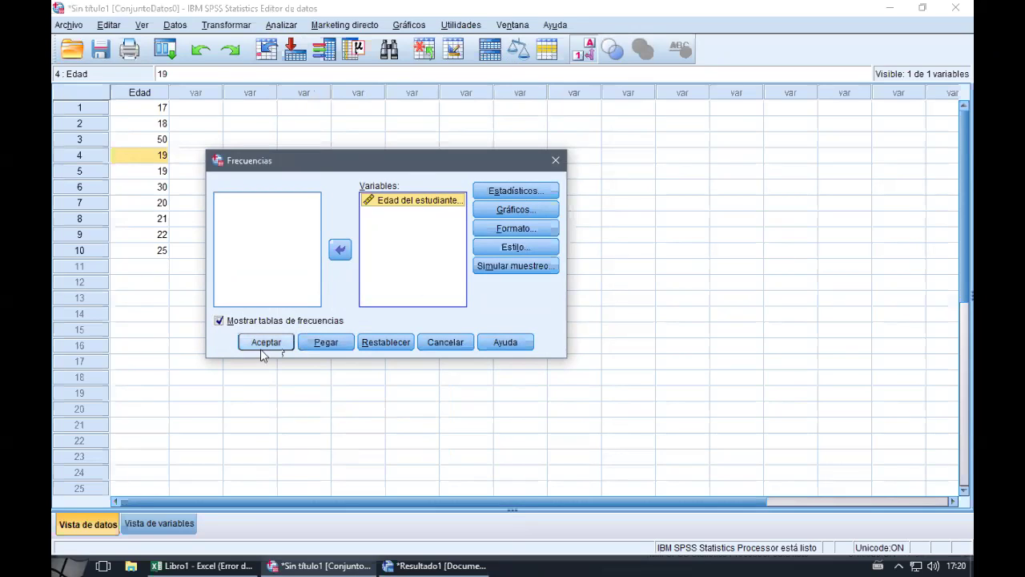
{"action": "left_click", "coordinate": [510, 195]}
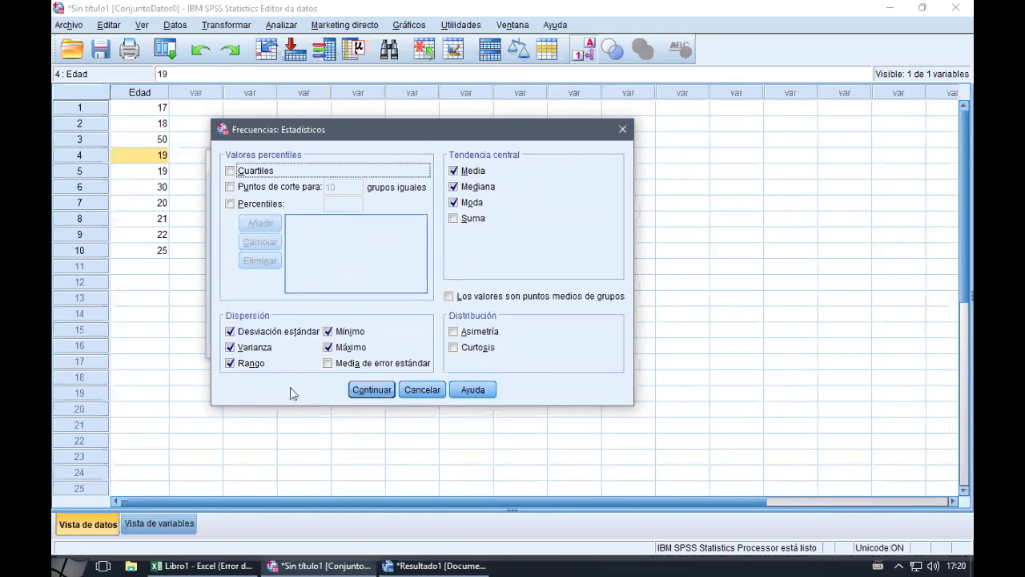
{"action": "left_click", "coordinate": [371, 390]}
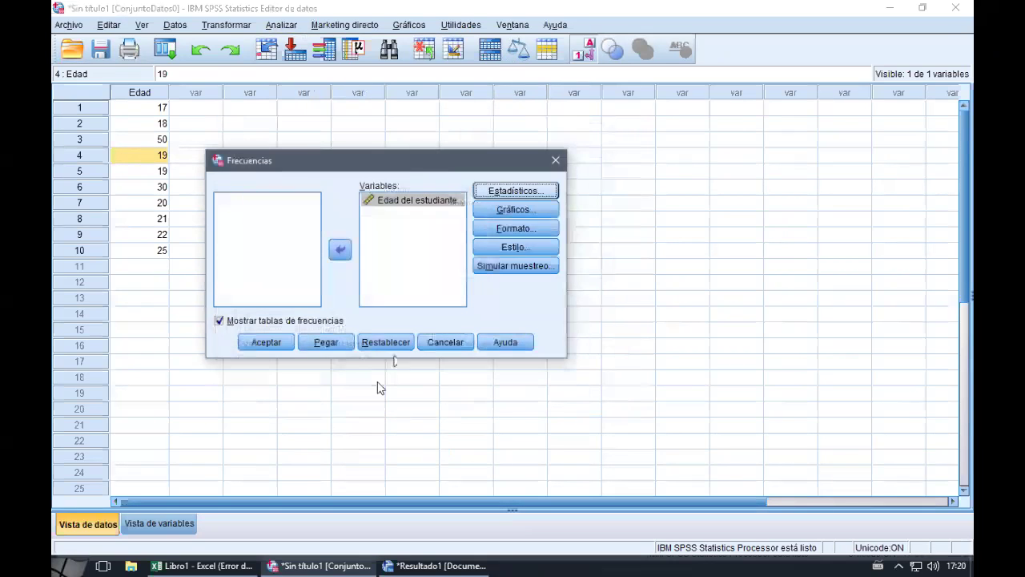
{"action": "left_click", "coordinate": [513, 209]}
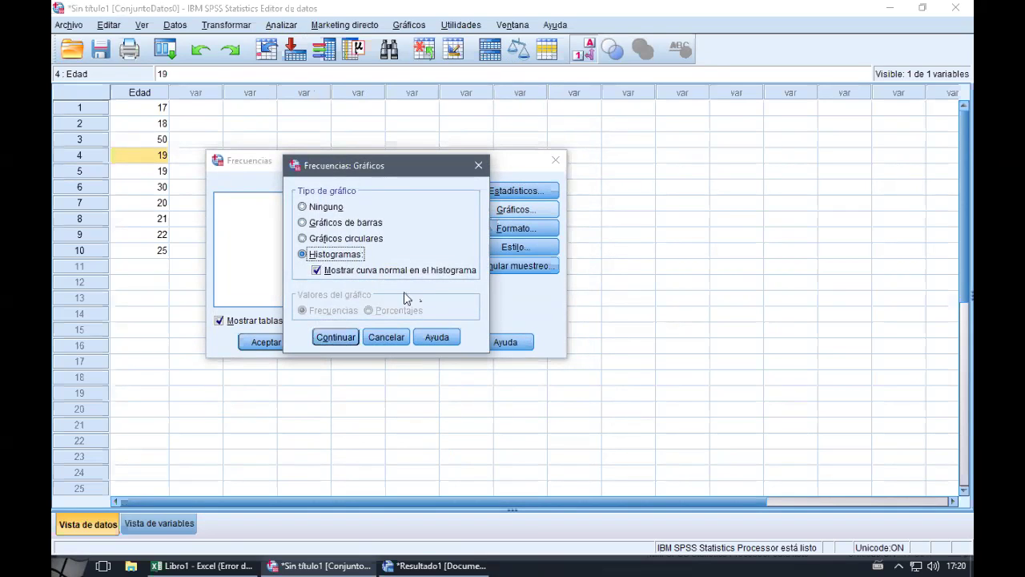
{"action": "left_click", "coordinate": [336, 337]}
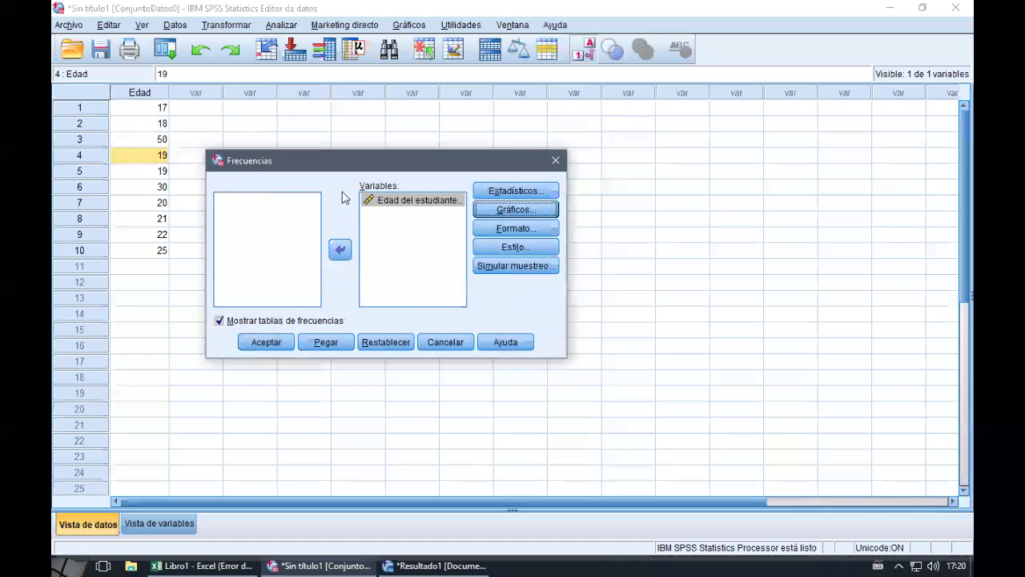
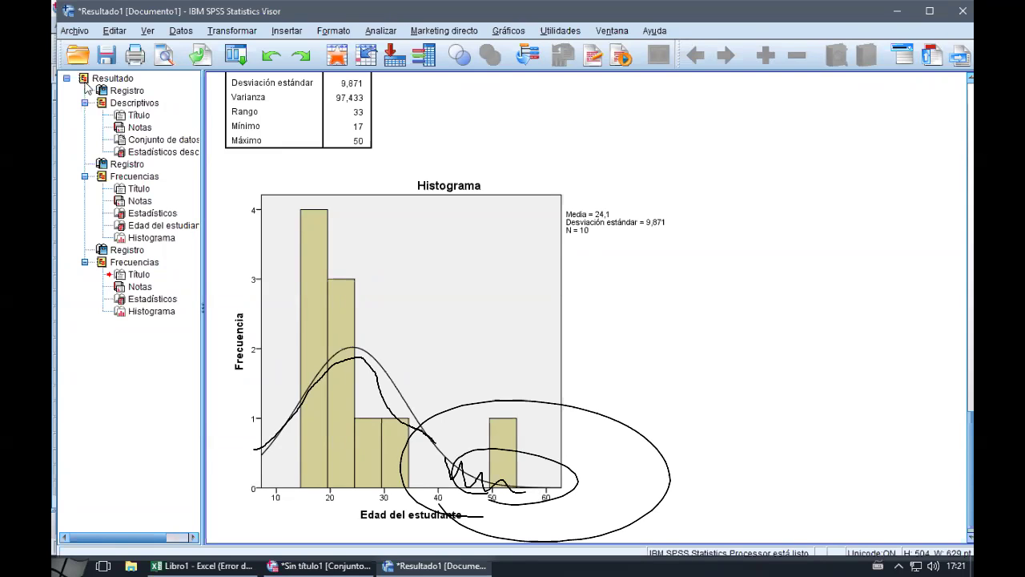
Examine Media and Mediana in the new Estadísticos table, temporarily annotating "Media ≈ Mediana" beside it and marking the Media value.
{"action": "key", "text": "Escape"}
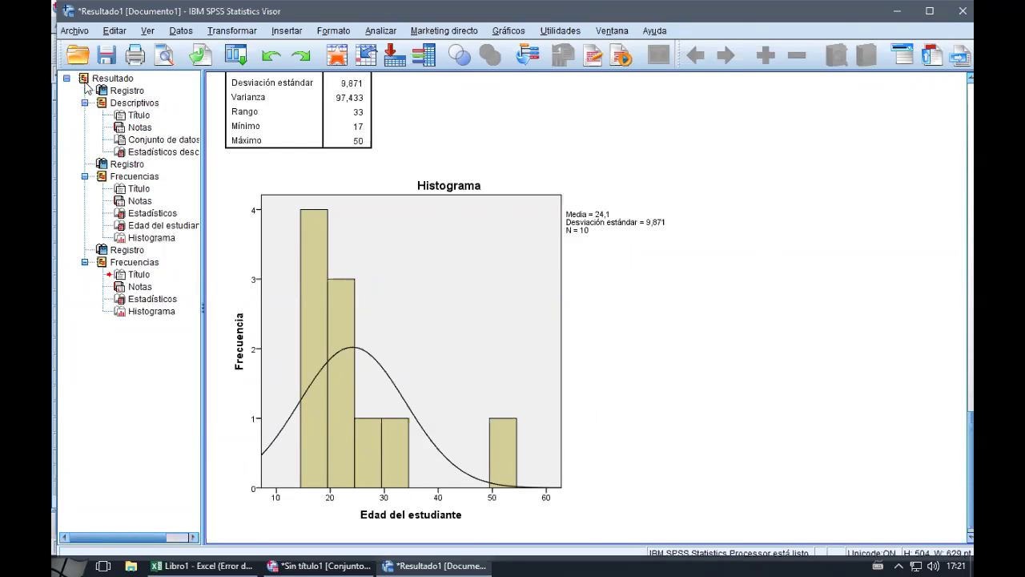
{"action": "scroll", "coordinate": [563, 217], "scroll_direction": "up", "scroll_amount": 3}
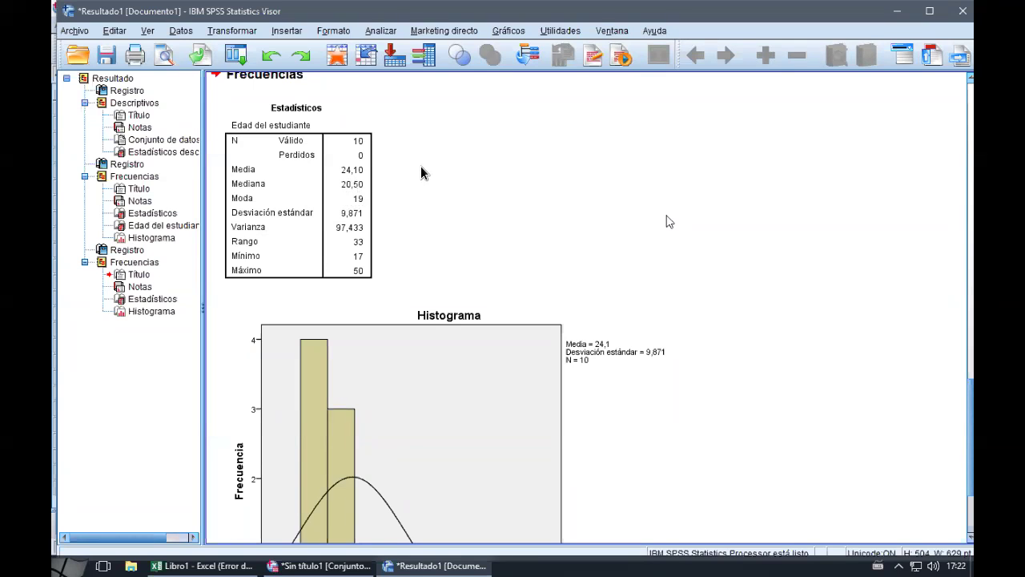
{"action": "mouse_move", "coordinate": [427, 166]}
{"action": "left_mouse_down"}
{"action": "mouse_move", "coordinate": [573, 163]}
{"action": "mouse_move", "coordinate": [621, 151]}
{"action": "mouse_move", "coordinate": [635, 165]}
{"action": "left_mouse_up"}
{"action": "left_click_drag", "start_coordinate": [641, 160], "coordinate": [728, 164]}
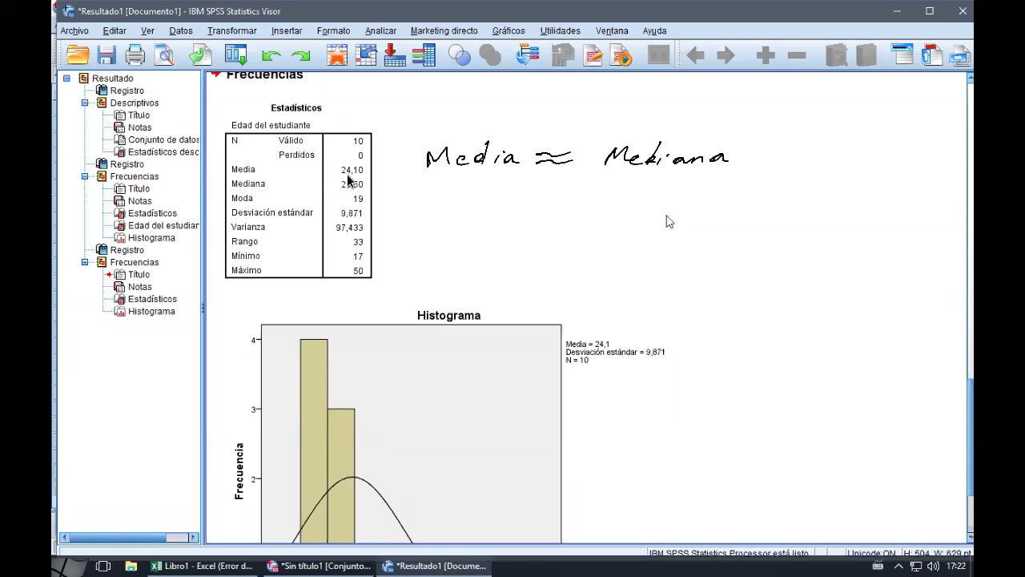
{"action": "left_click_drag", "start_coordinate": [349, 178], "coordinate": [372, 167]}
{"action": "key", "text": "Escape"}
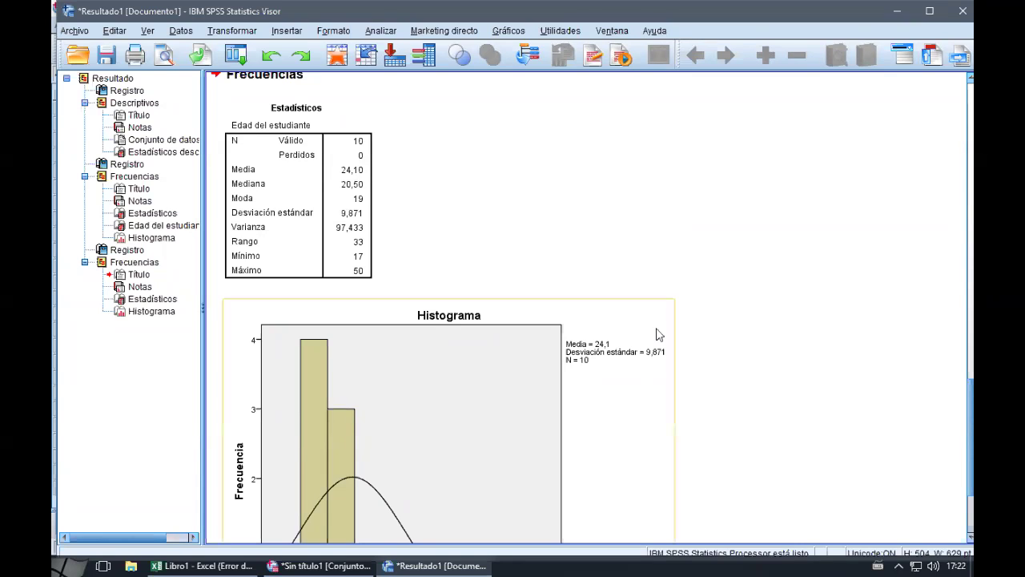
Examine the second histogram's tail, temporarily circling the isolated bar near 50 and annotating "Media > Mediana" beside the chart.
{"action": "scroll", "coordinate": [761, 337], "scroll_direction": "down", "scroll_amount": 3}
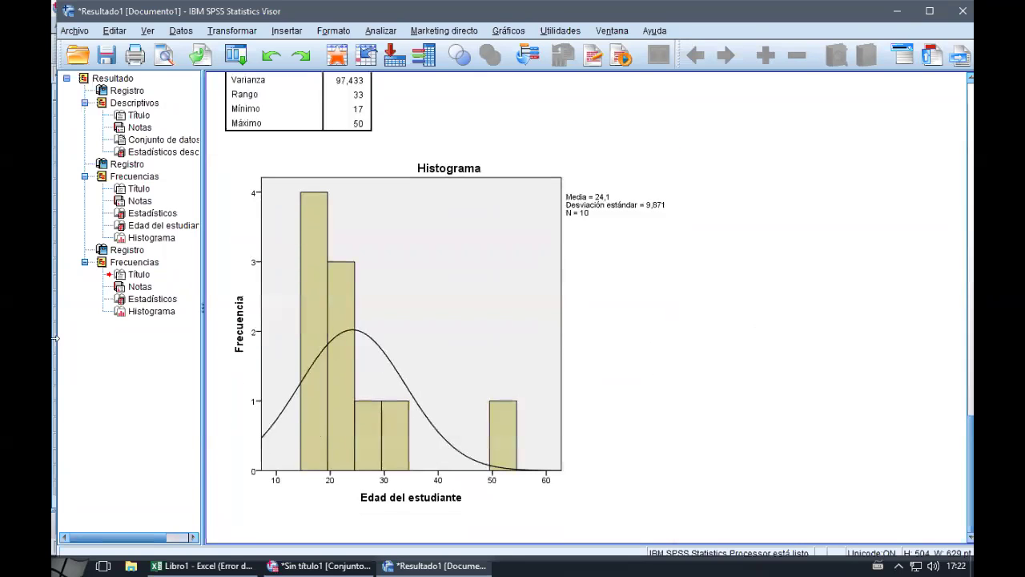
{"action": "mouse_move", "coordinate": [506, 502]}
{"action": "left_mouse_down"}
{"action": "mouse_move", "coordinate": [588, 497]}
{"action": "mouse_move", "coordinate": [482, 506]}
{"action": "left_mouse_up"}
{"action": "mouse_move", "coordinate": [588, 286]}
{"action": "left_mouse_down"}
{"action": "mouse_move", "coordinate": [599, 273]}
{"action": "mouse_move", "coordinate": [607, 285]}
{"action": "mouse_move", "coordinate": [663, 274]}
{"action": "mouse_move", "coordinate": [695, 282]}
{"action": "left_mouse_up"}
{"action": "mouse_move", "coordinate": [775, 278]}
{"action": "left_mouse_down"}
{"action": "mouse_move", "coordinate": [809, 287]}
{"action": "mouse_move", "coordinate": [815, 264]}
{"action": "mouse_move", "coordinate": [847, 282]}
{"action": "mouse_move", "coordinate": [935, 279]}
{"action": "left_mouse_up"}
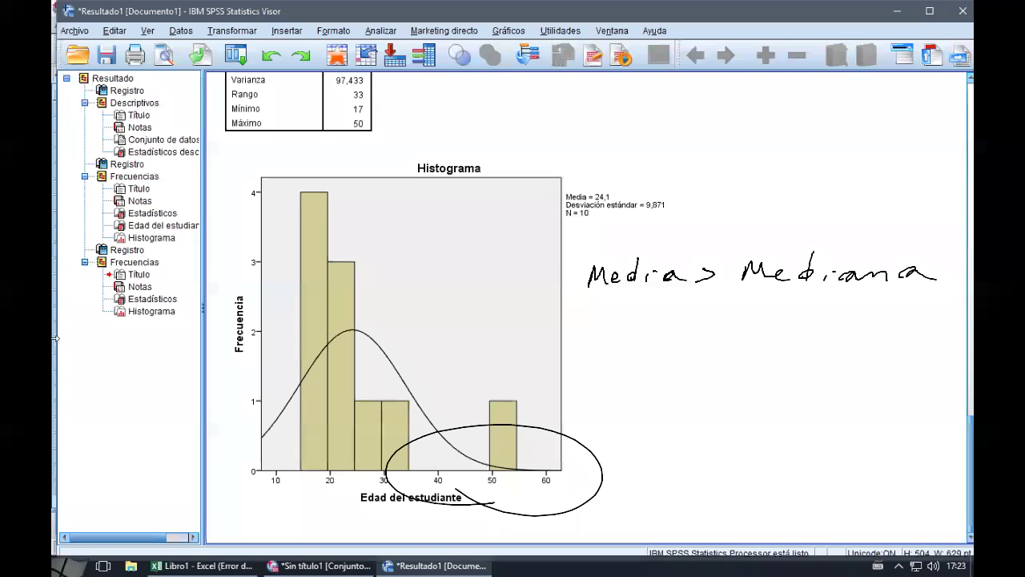
{"action": "key", "text": "Escape"}
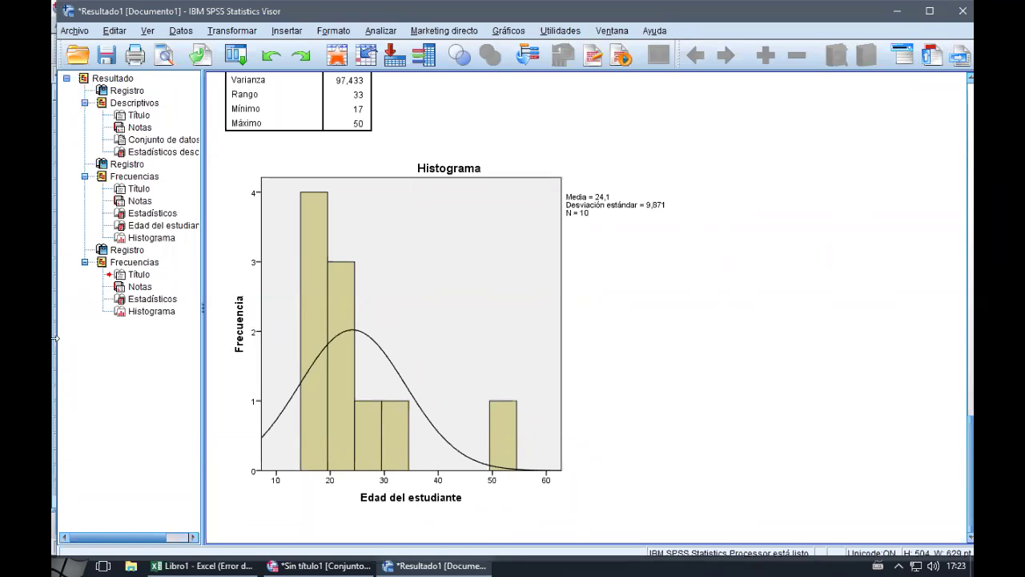
Compare the second Estadísticos table with the unsorted Edad values in the data editor, checking cases 1, 3, 4, 5 and 9.
{"action": "scroll", "coordinate": [352, 180], "scroll_direction": "up", "scroll_amount": 3}
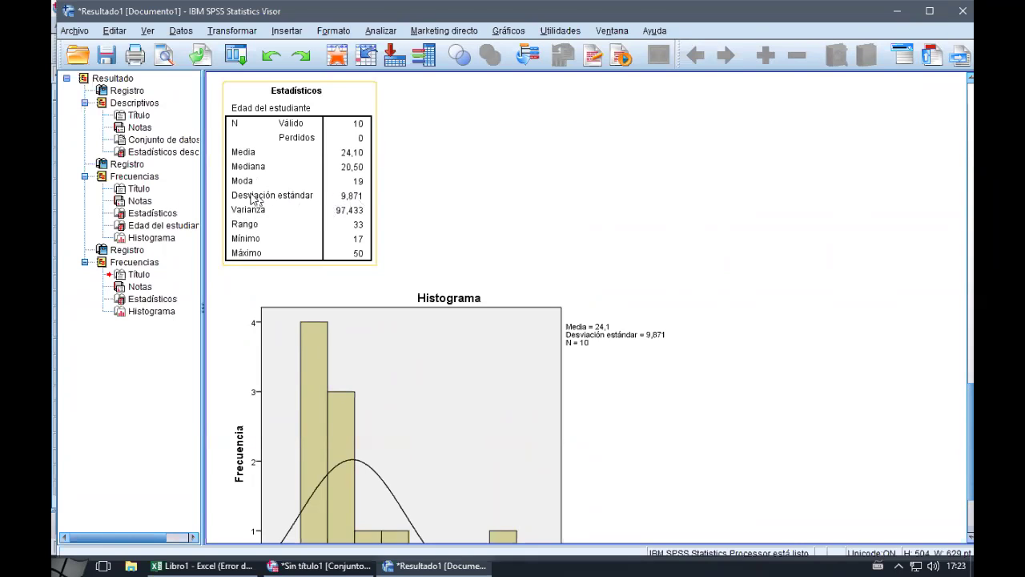
{"action": "left_click", "coordinate": [260, 517]}
{"action": "left_click", "coordinate": [303, 565]}
{"action": "left_click", "coordinate": [154, 140]}
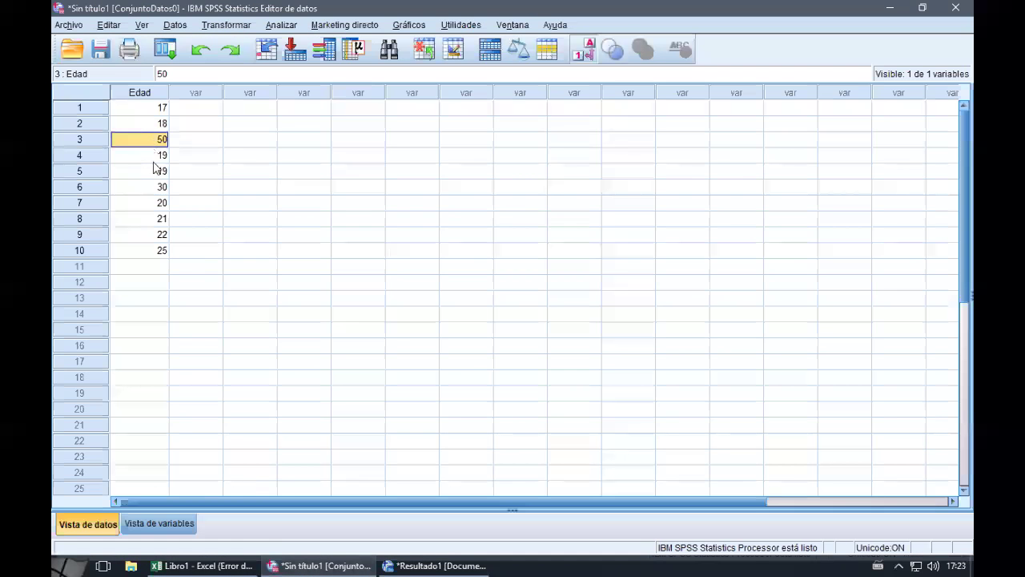
{"action": "left_click", "coordinate": [155, 157]}
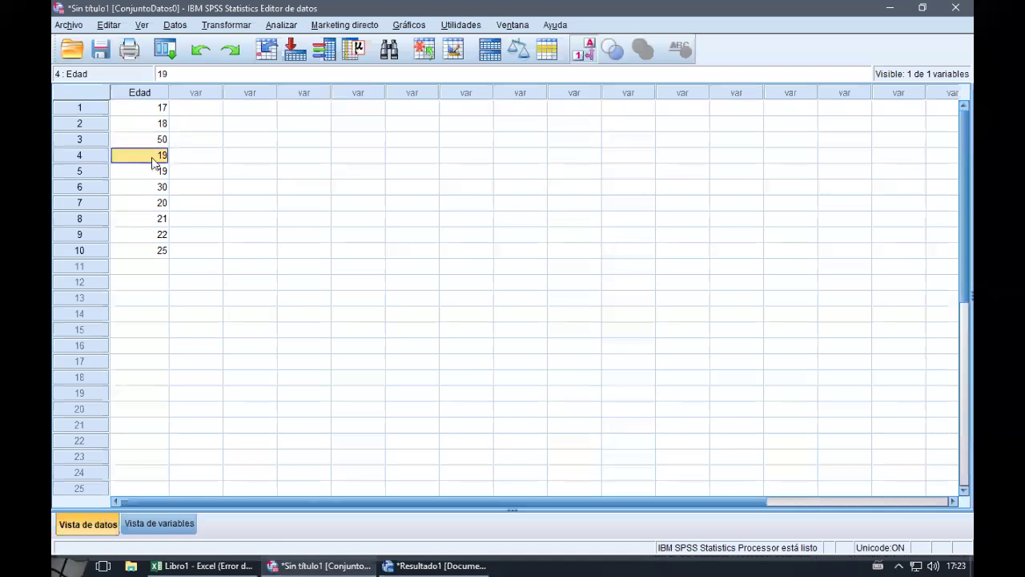
{"action": "left_click", "coordinate": [151, 142]}
{"action": "left_click", "coordinate": [154, 157]}
{"action": "left_click", "coordinate": [151, 141]}
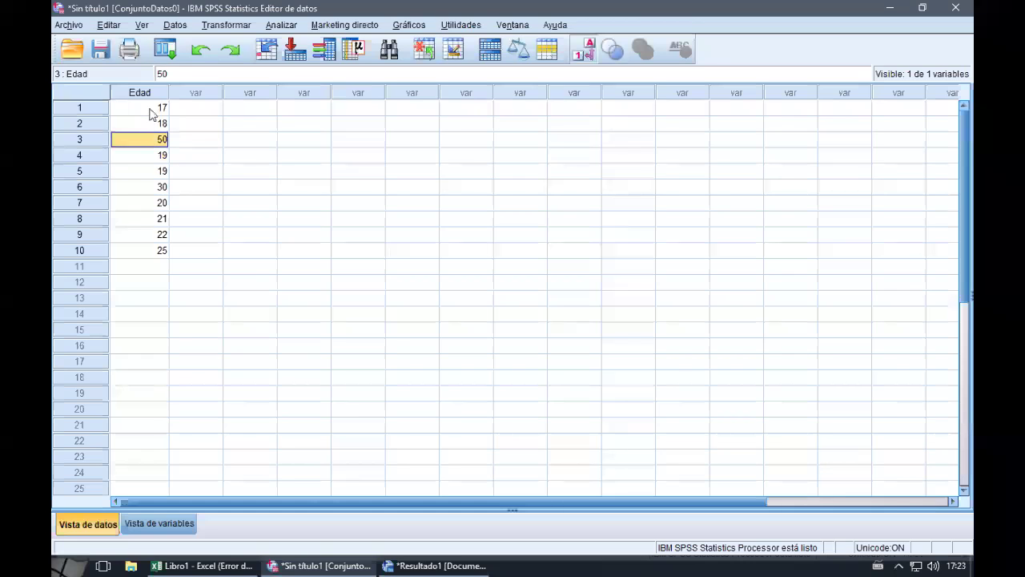
{"action": "left_click", "coordinate": [149, 111]}
{"action": "left_click", "coordinate": [153, 169]}
{"action": "left_click", "coordinate": [164, 234]}
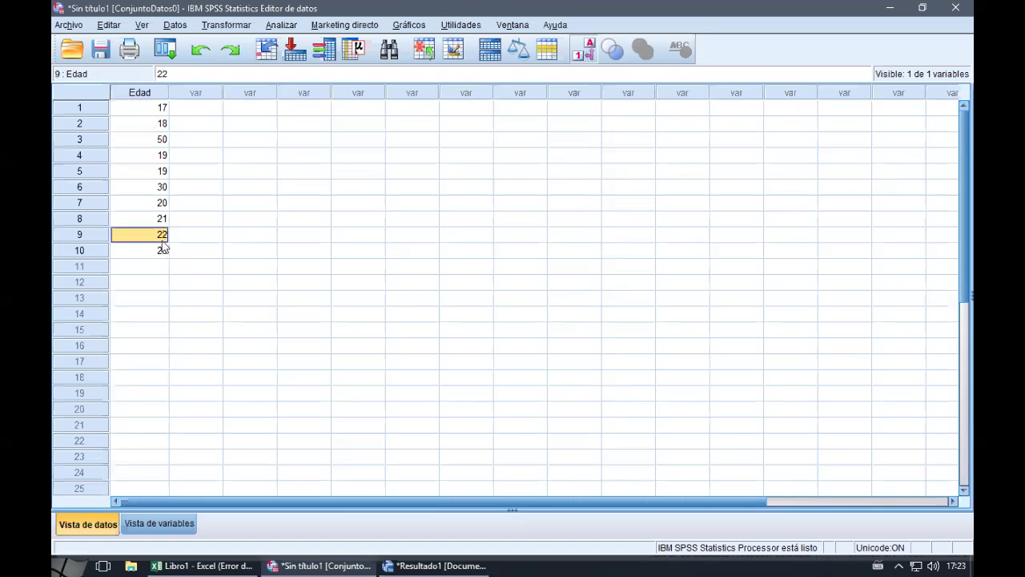
{"action": "left_click", "coordinate": [436, 565]}
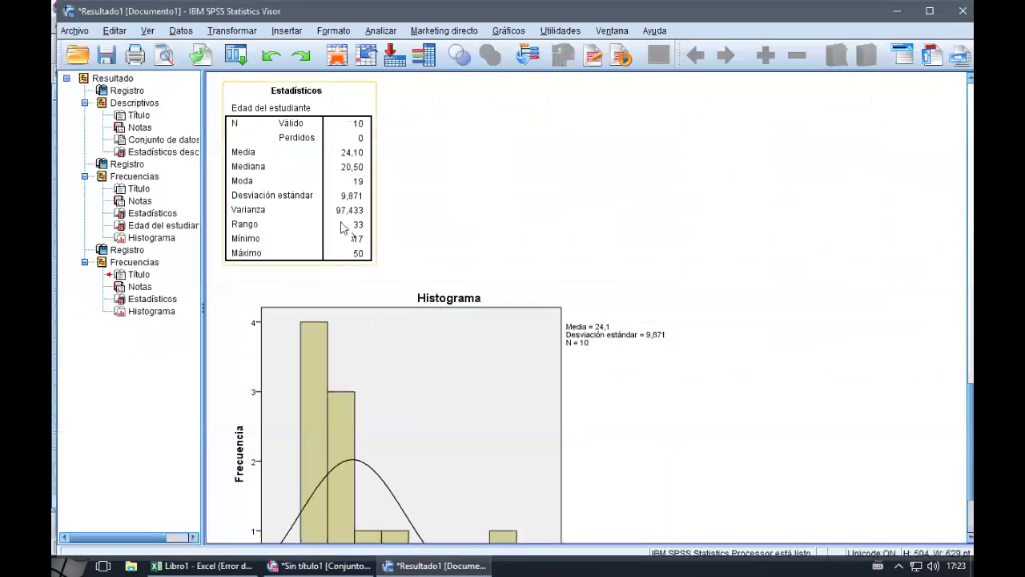
{"action": "left_click", "coordinate": [376, 353]}
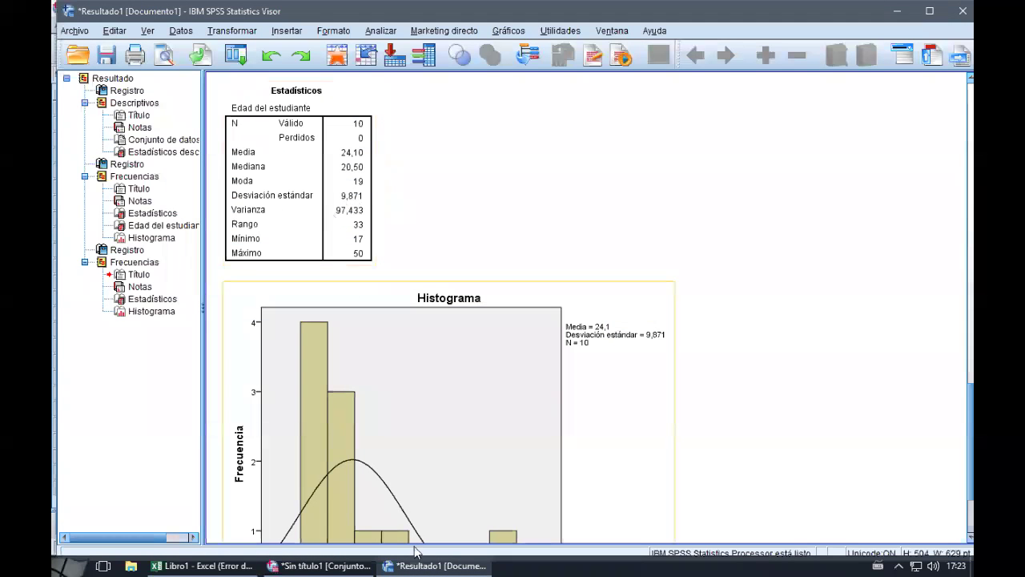
Restore the original Edad values of cases 3, 6 and 10 in the data editor and dismiss the data source message.
{"action": "mouse_move", "coordinate": [425, 568]}
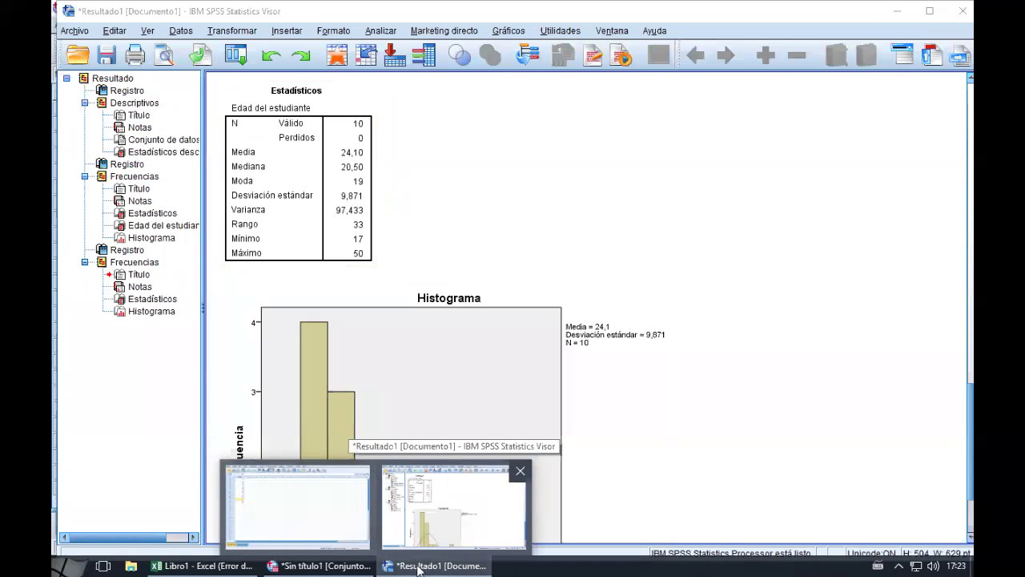
{"action": "left_click", "coordinate": [418, 569]}
{"action": "left_click", "coordinate": [210, 175]}
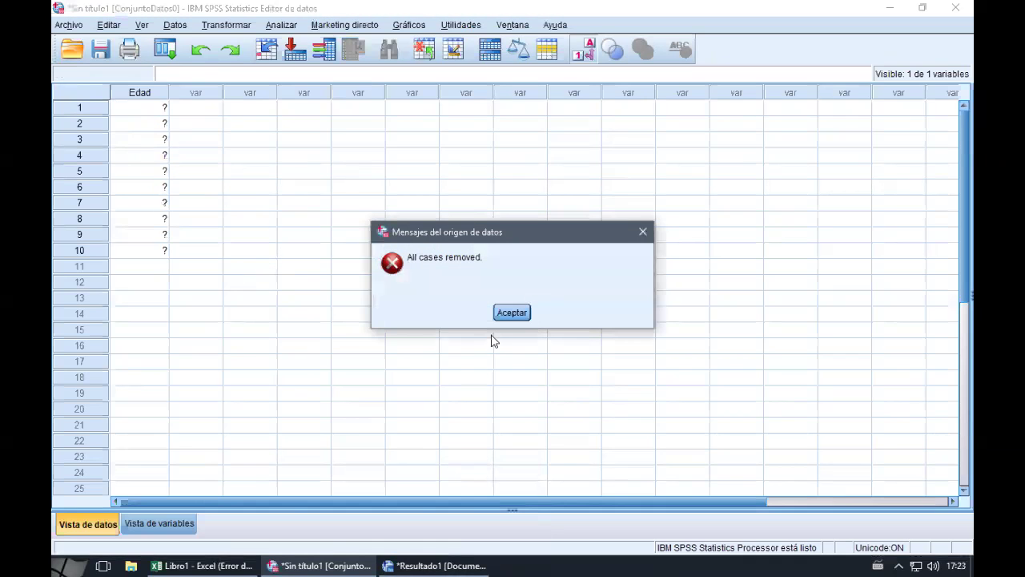
{"action": "key", "text": "Return"}
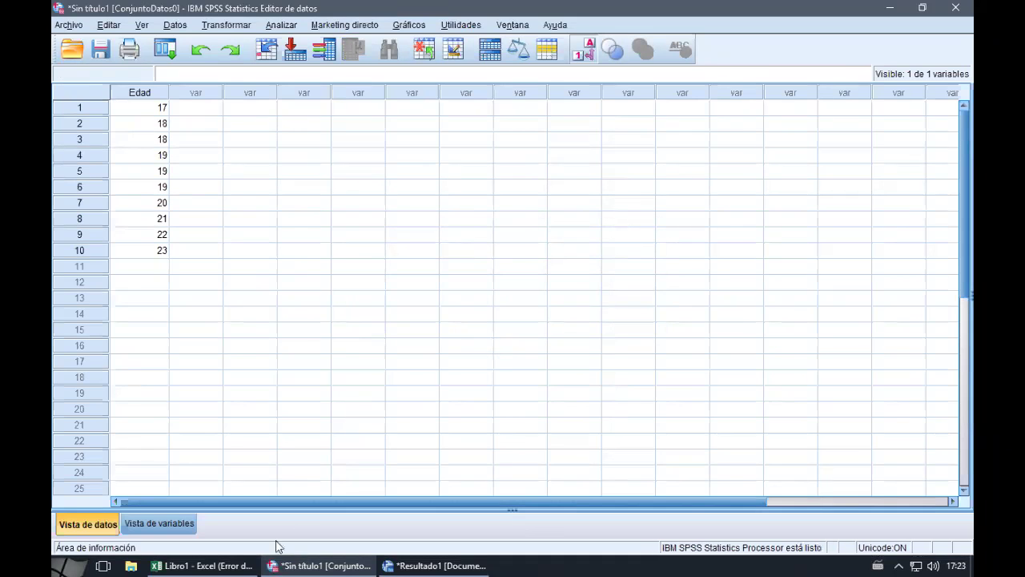
{"action": "left_click", "coordinate": [171, 526]}
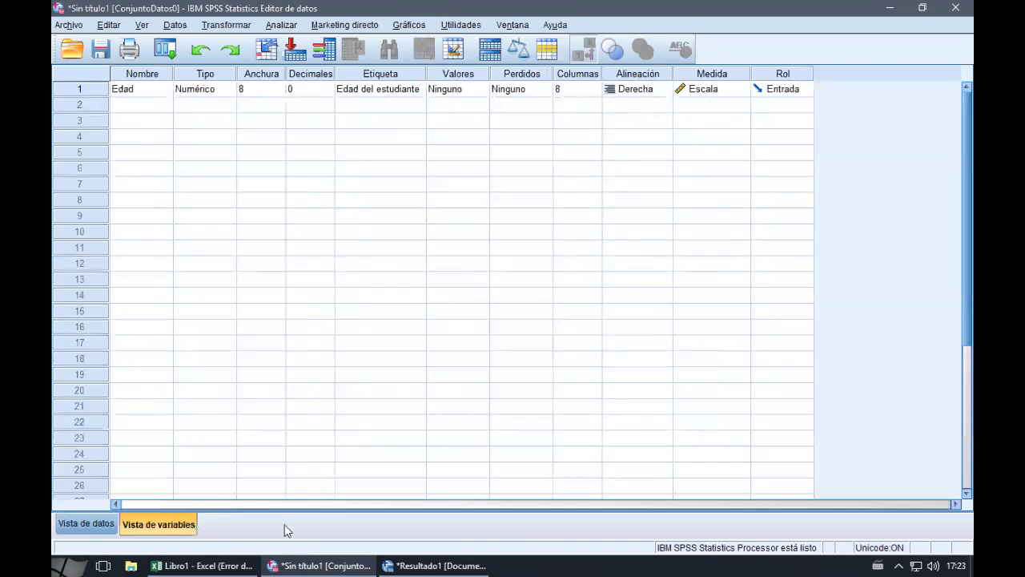
{"action": "left_click", "coordinate": [103, 524]}
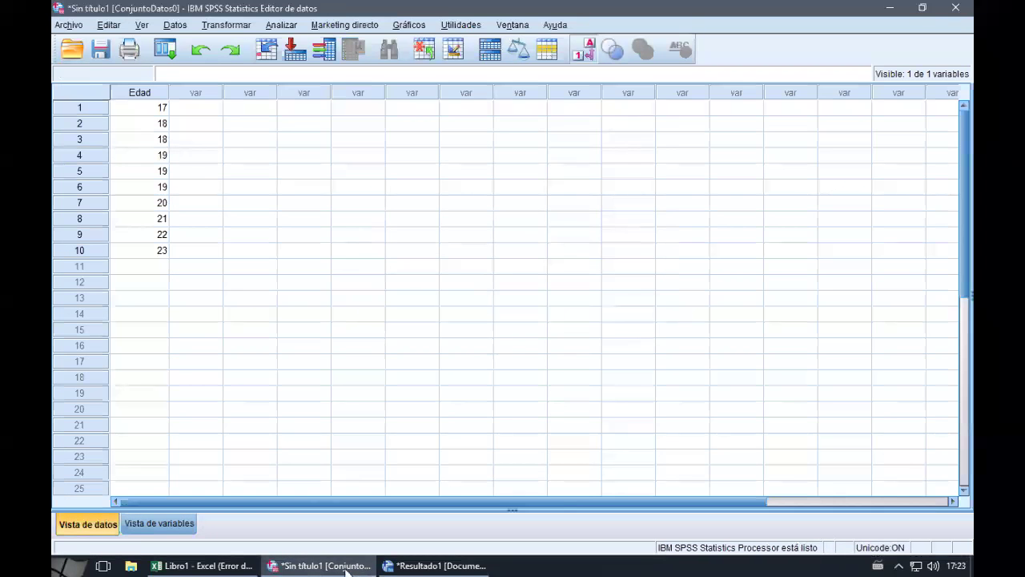
Compare the first Frecuencias Estadísticos table with the lowest and highest Edad values, in cases 1 and 10.
{"action": "left_click", "coordinate": [424, 567]}
{"action": "scroll", "coordinate": [448, 232], "scroll_direction": "up", "scroll_amount": 10}
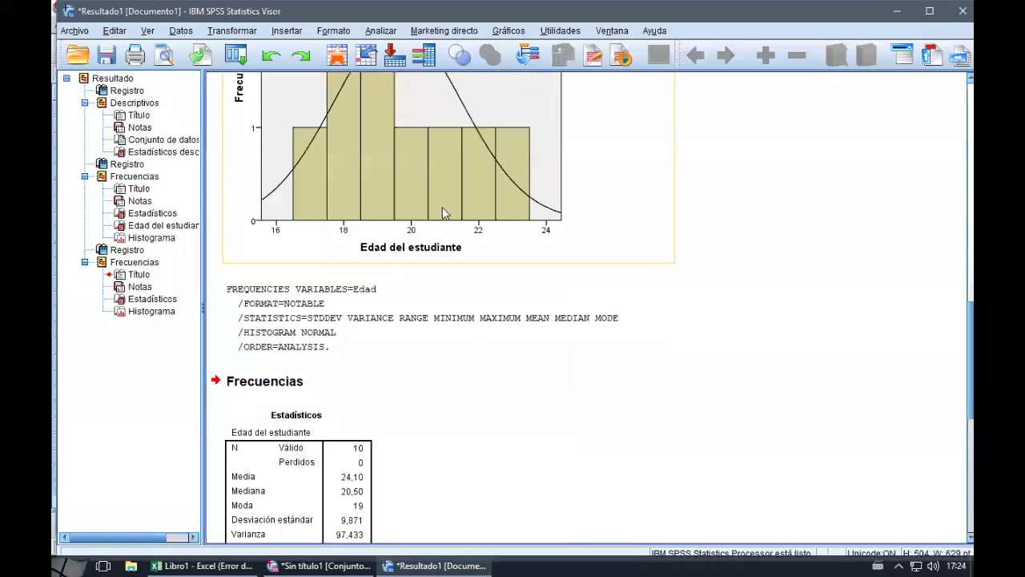
{"action": "scroll", "coordinate": [474, 252], "scroll_direction": "up", "scroll_amount": 4}
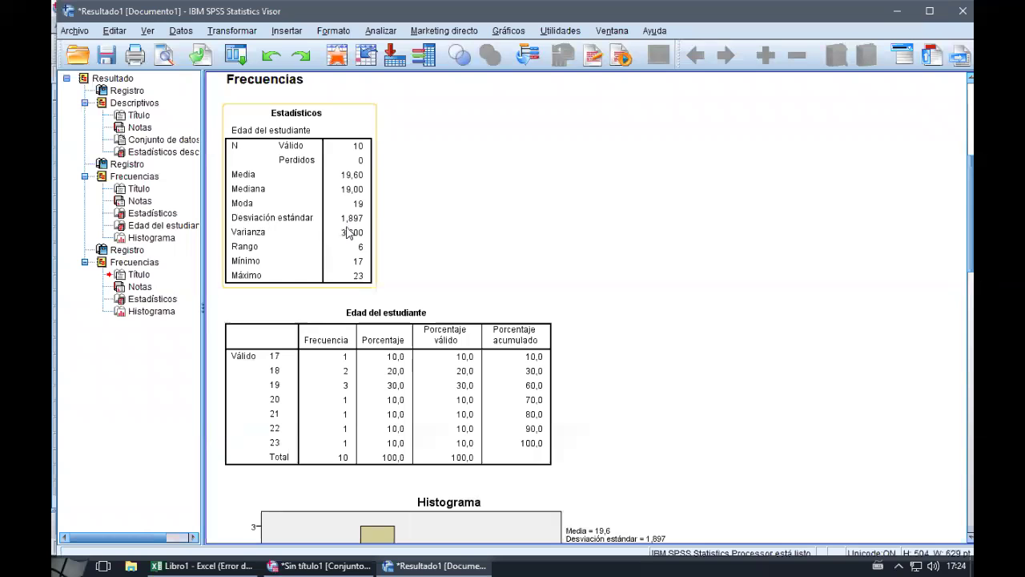
{"action": "left_click", "coordinate": [320, 566]}
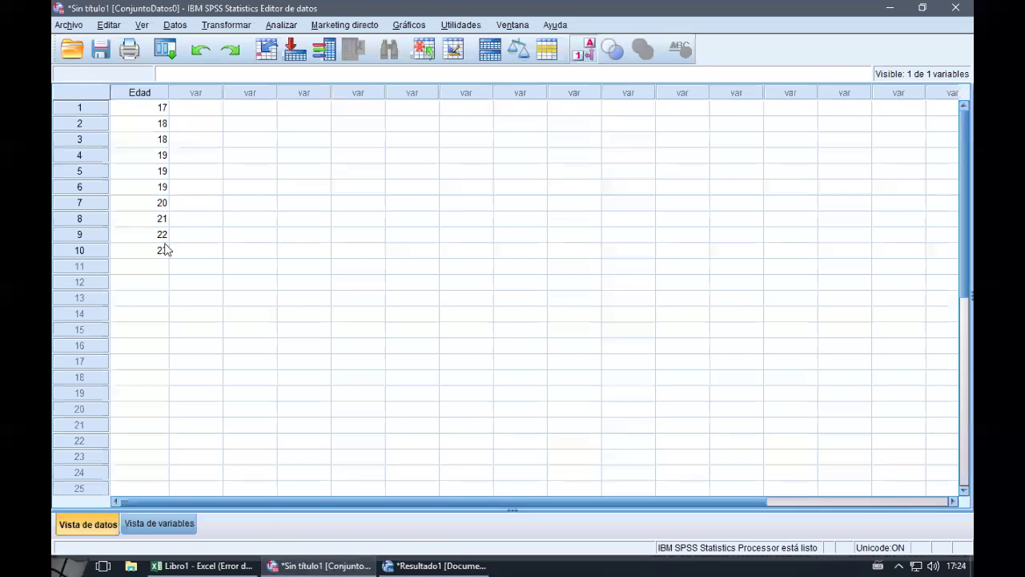
{"action": "left_click", "coordinate": [160, 250]}
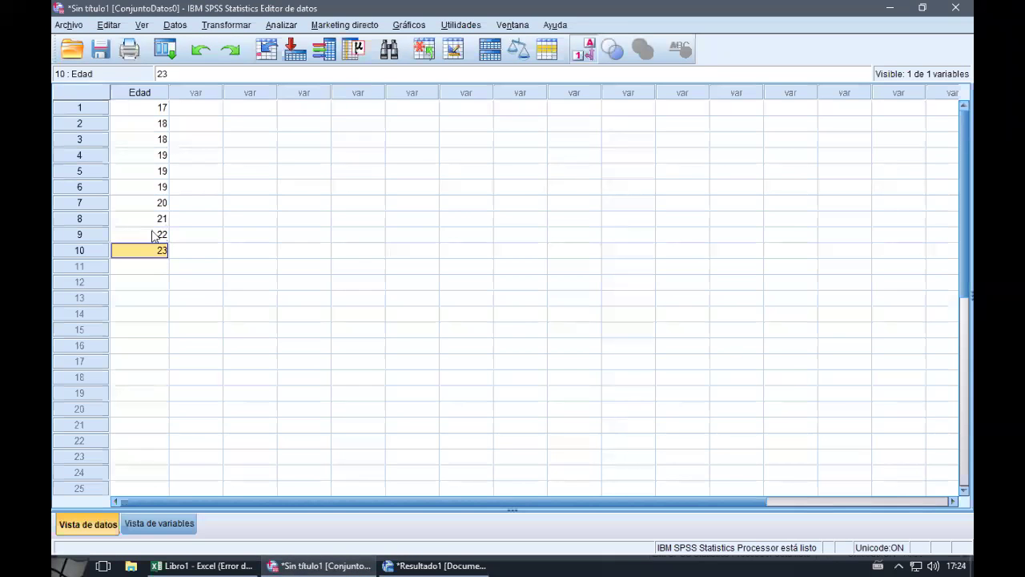
{"action": "left_click", "coordinate": [154, 110]}
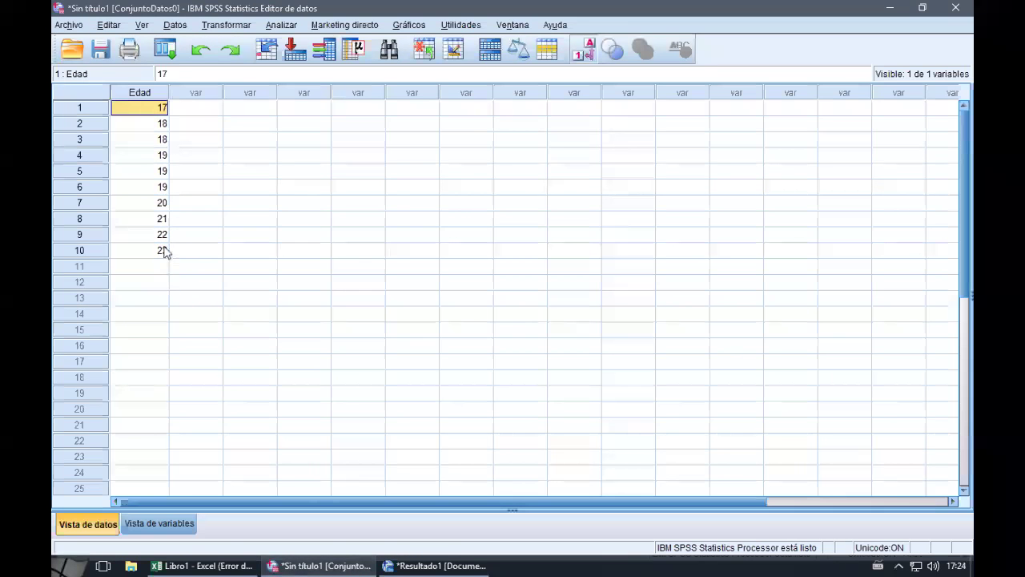
{"action": "left_click", "coordinate": [163, 251]}
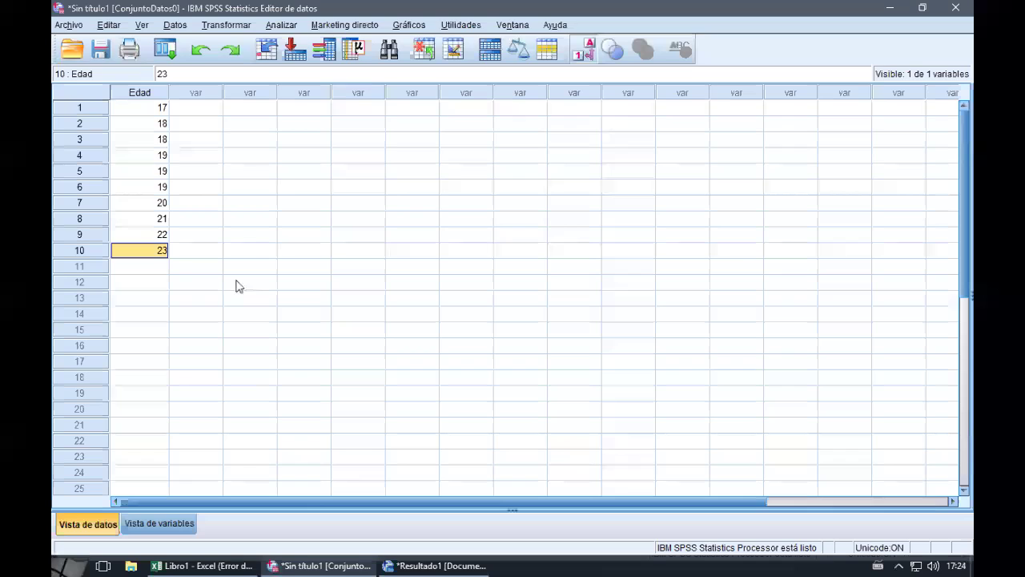
Inspect the middle Edad values in cases 3 to 9 of the data view and glance at the variable definitions.
{"action": "left_click", "coordinate": [150, 192]}
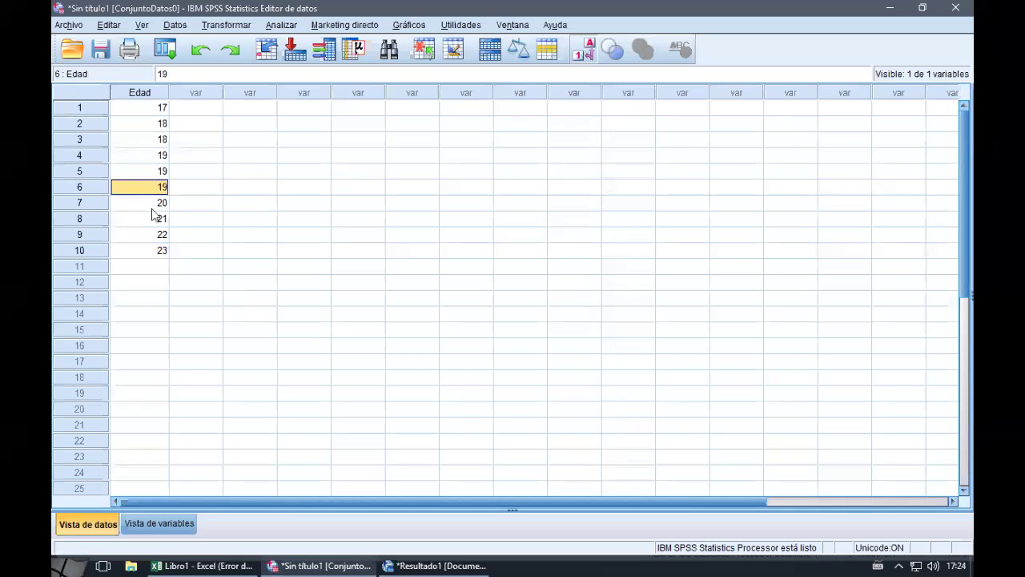
{"action": "left_click", "coordinate": [155, 204]}
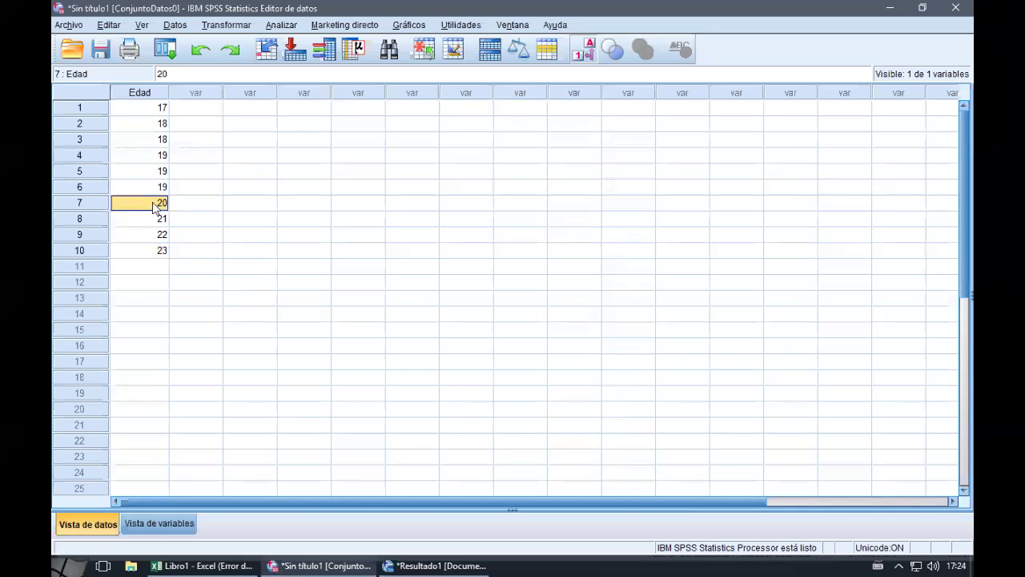
{"action": "left_click", "coordinate": [157, 141]}
{"action": "left_click", "coordinate": [153, 158]}
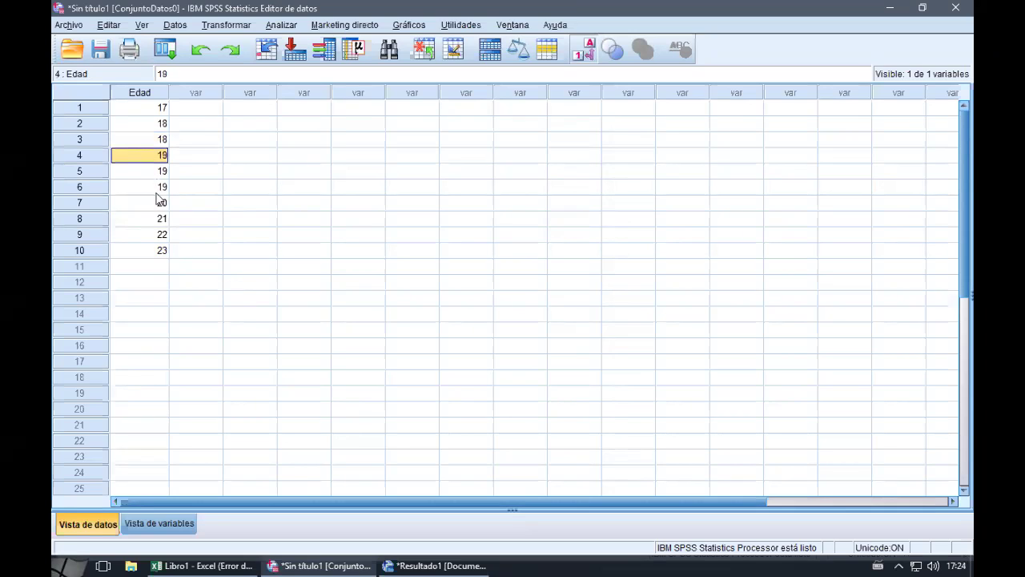
{"action": "left_click", "coordinate": [160, 206]}
{"action": "left_click", "coordinate": [160, 235]}
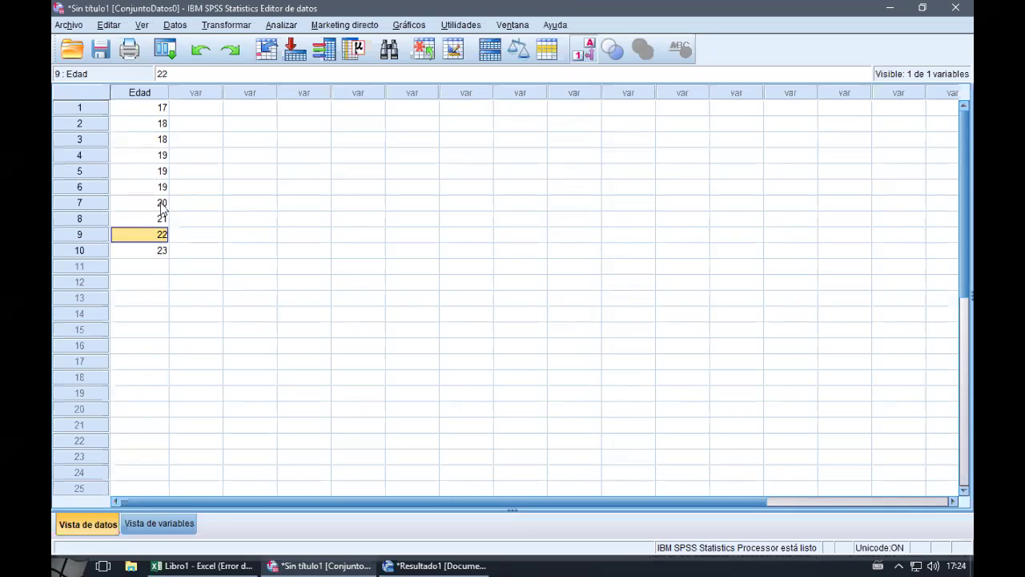
{"action": "left_click", "coordinate": [160, 219]}
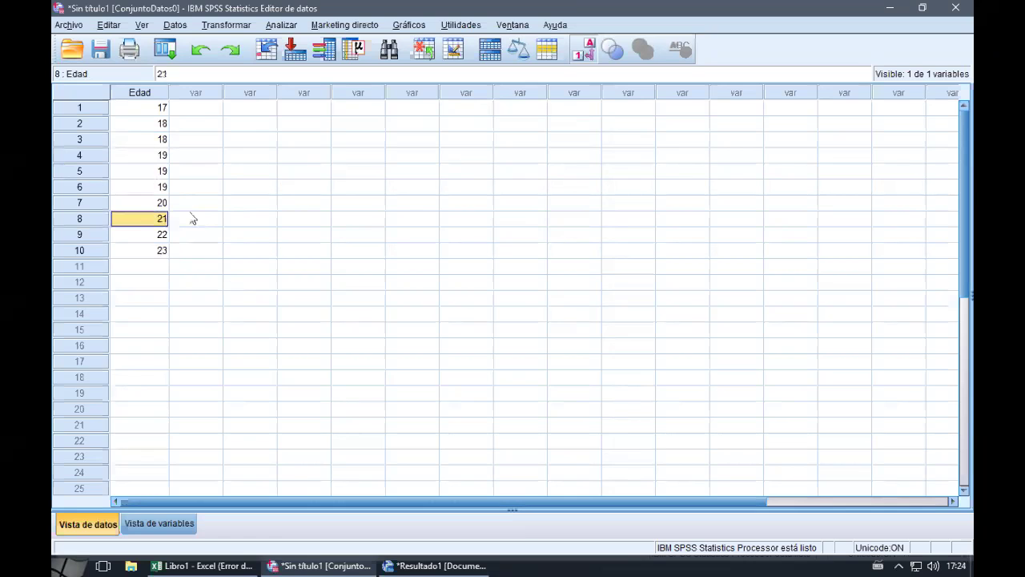
{"action": "left_click", "coordinate": [170, 524]}
{"action": "left_click", "coordinate": [88, 524]}
Examine the first Frecuencias results, comparing Media, Mediana and Moda with the histogram and its normal curve.
{"action": "left_click", "coordinate": [392, 566]}
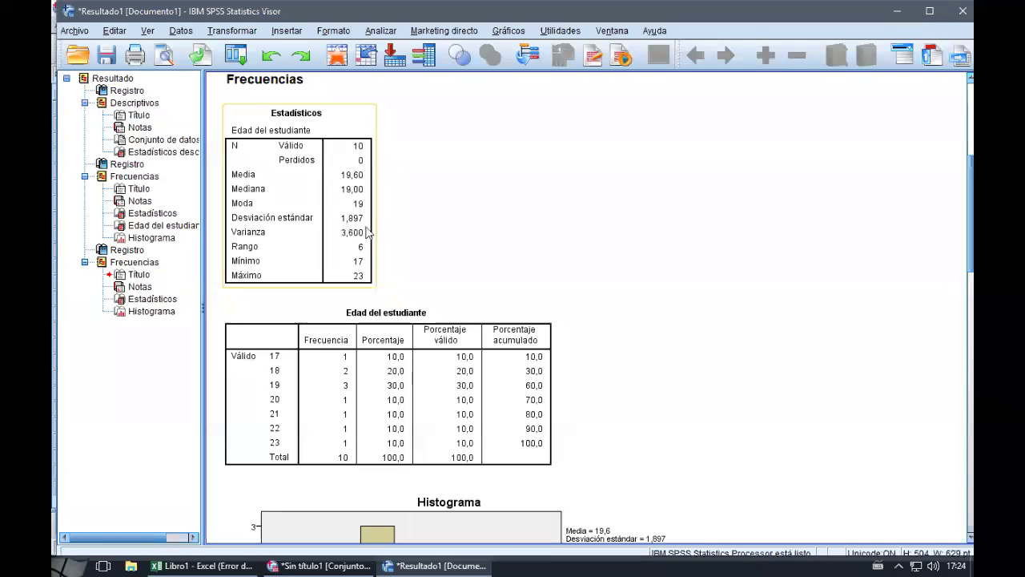
{"action": "scroll", "coordinate": [422, 230], "scroll_direction": "down", "scroll_amount": 5}
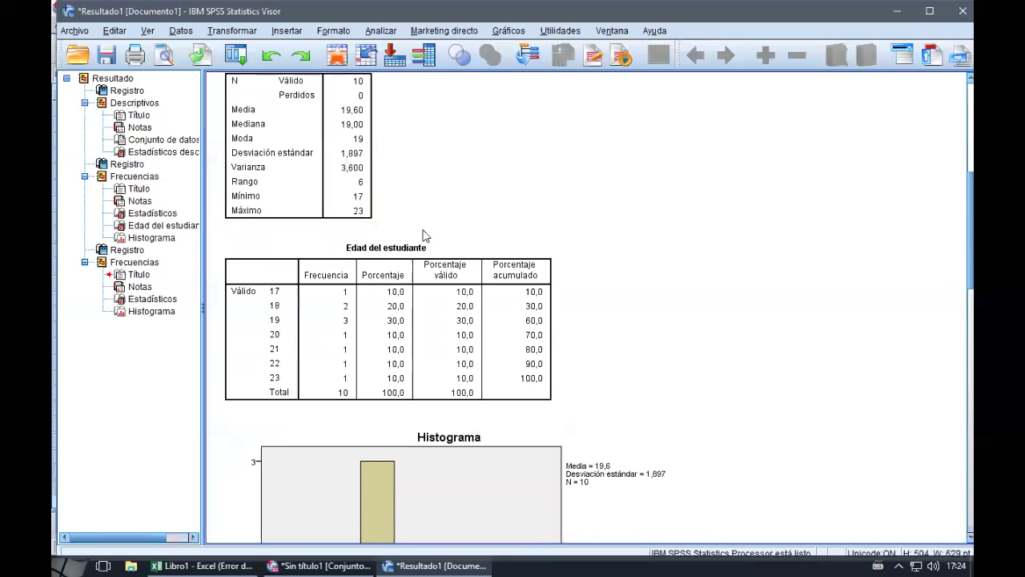
{"action": "scroll", "coordinate": [436, 240], "scroll_direction": "down", "scroll_amount": 10}
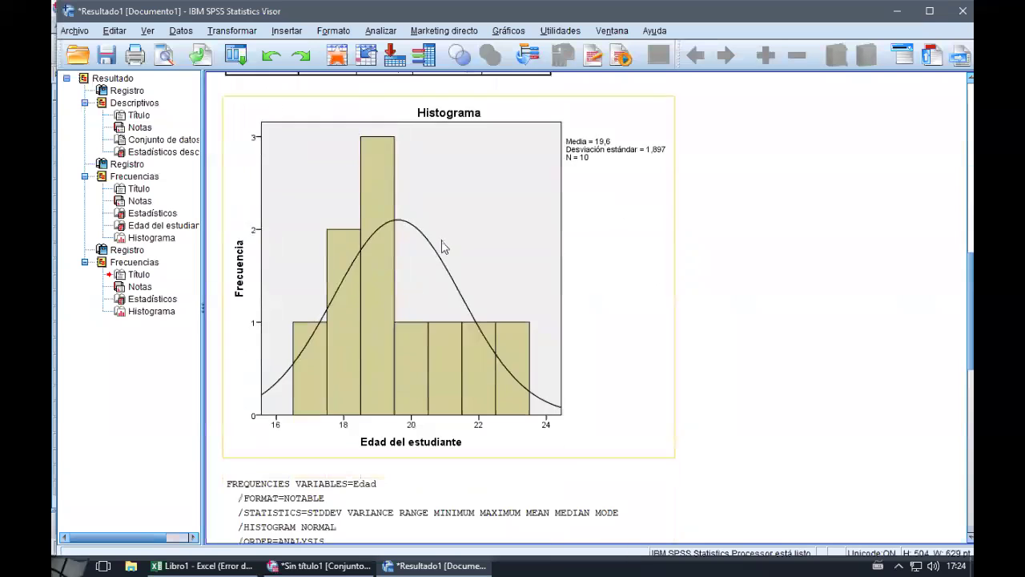
{"action": "scroll", "coordinate": [352, 272], "scroll_direction": "up", "scroll_amount": 2}
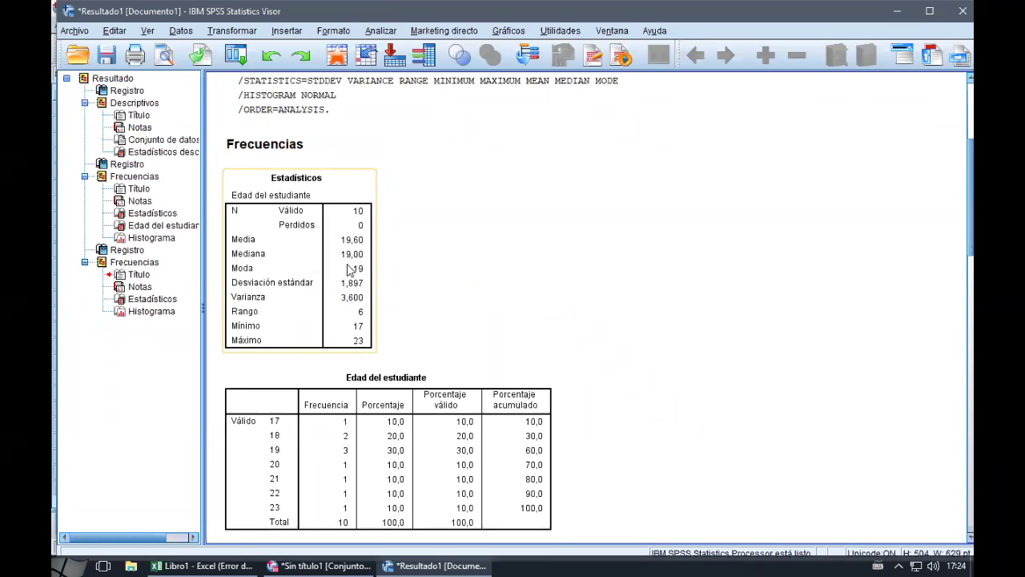
{"action": "scroll", "coordinate": [385, 280], "scroll_direction": "down", "scroll_amount": 5}
{"action": "scroll", "coordinate": [406, 279], "scroll_direction": "up", "scroll_amount": 5}
{"action": "scroll", "coordinate": [454, 302], "scroll_direction": "down", "scroll_amount": 5}
{"action": "scroll", "coordinate": [453, 303], "scroll_direction": "down", "scroll_amount": 2}
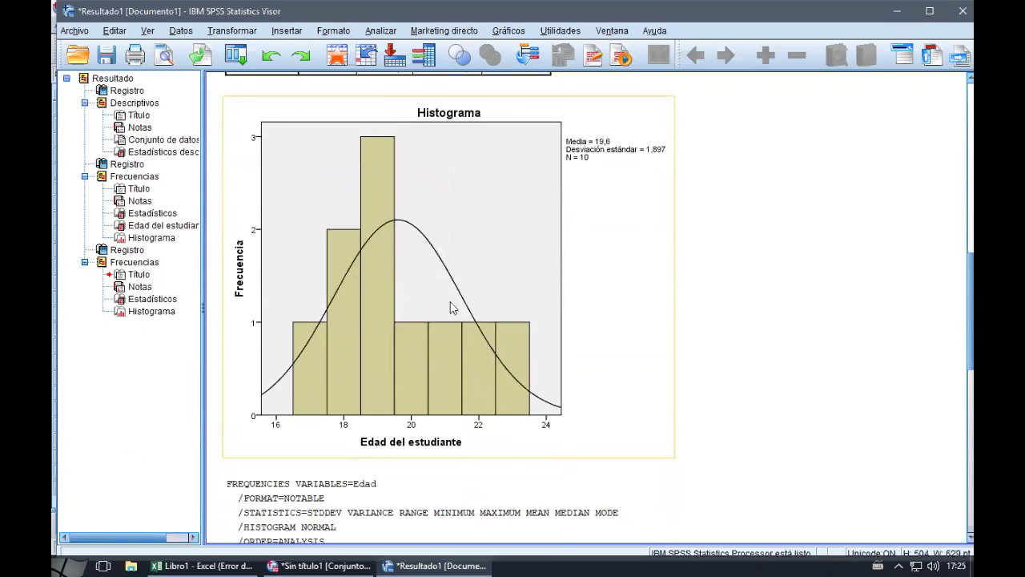
Compare the second histogram containing the outlier with the statistics of the first Frecuencias analysis.
{"action": "scroll", "coordinate": [537, 422], "scroll_direction": "down", "scroll_amount": 6}
{"action": "scroll", "coordinate": [560, 394], "scroll_direction": "down", "scroll_amount": 5}
{"action": "scroll", "coordinate": [383, 364], "scroll_direction": "up", "scroll_amount": 2}
{"action": "scroll", "coordinate": [325, 407], "scroll_direction": "down", "scroll_amount": 2}
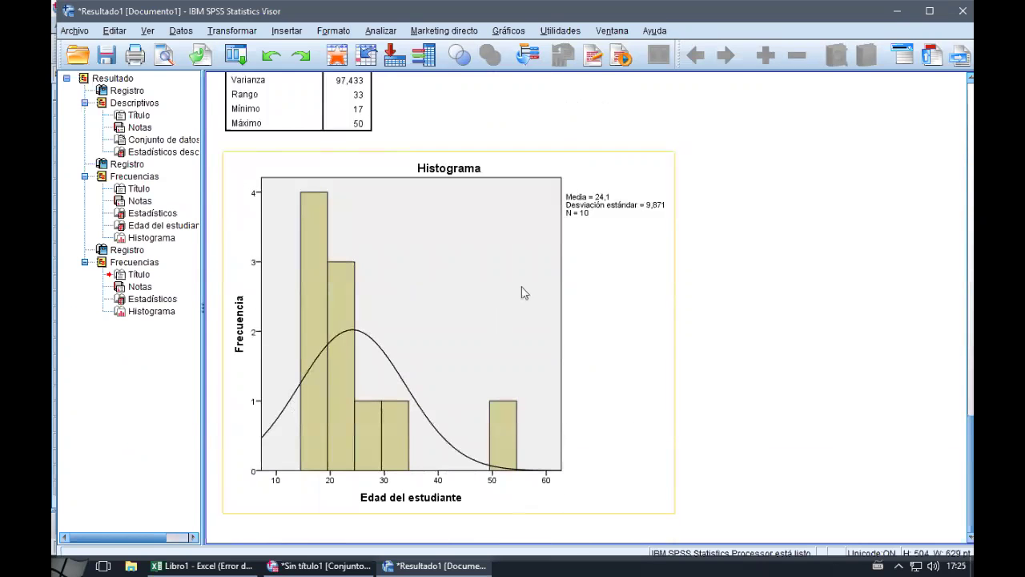
{"action": "scroll", "coordinate": [555, 280], "scroll_direction": "up", "scroll_amount": 15}
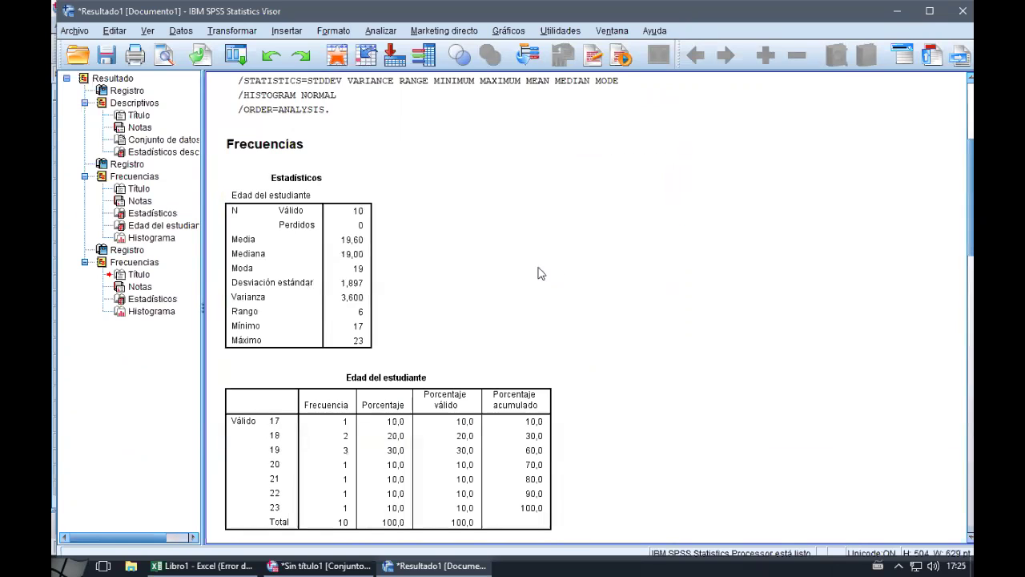
{"action": "scroll", "coordinate": [543, 275], "scroll_direction": "up", "scroll_amount": 2}
{"action": "scroll", "coordinate": [520, 284], "scroll_direction": "down", "scroll_amount": 1}
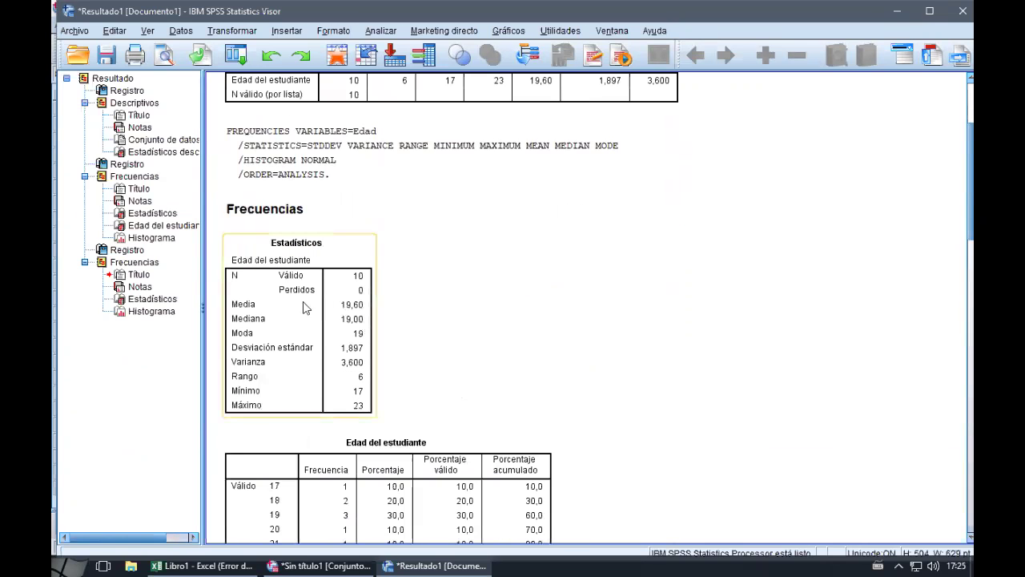